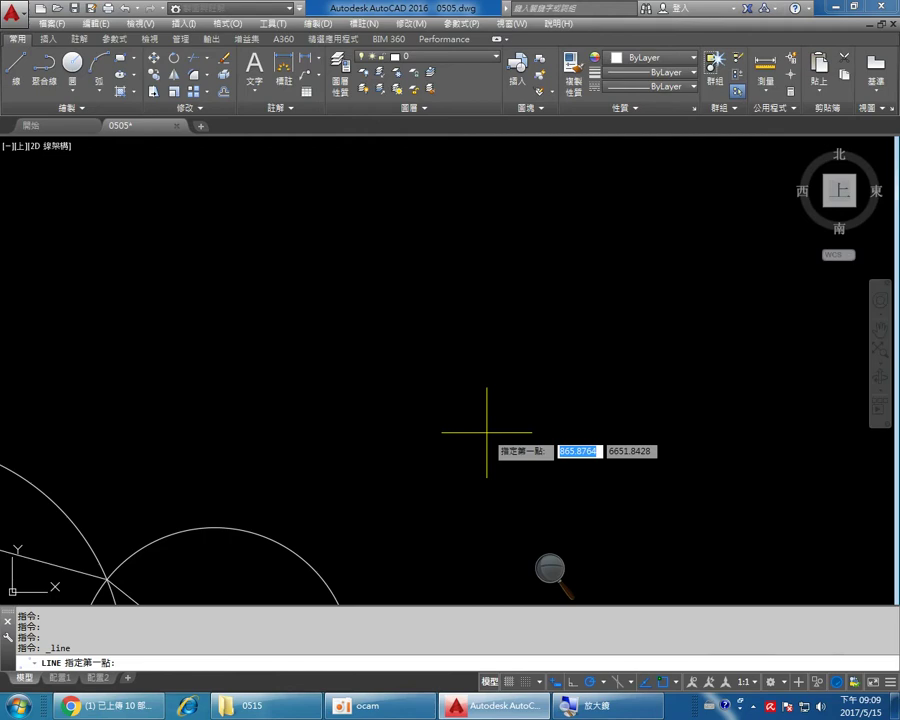
Draw a closed right triangle with lines, 45 down for the vertical leg and 120 across for the base.
left_click(340, 229)
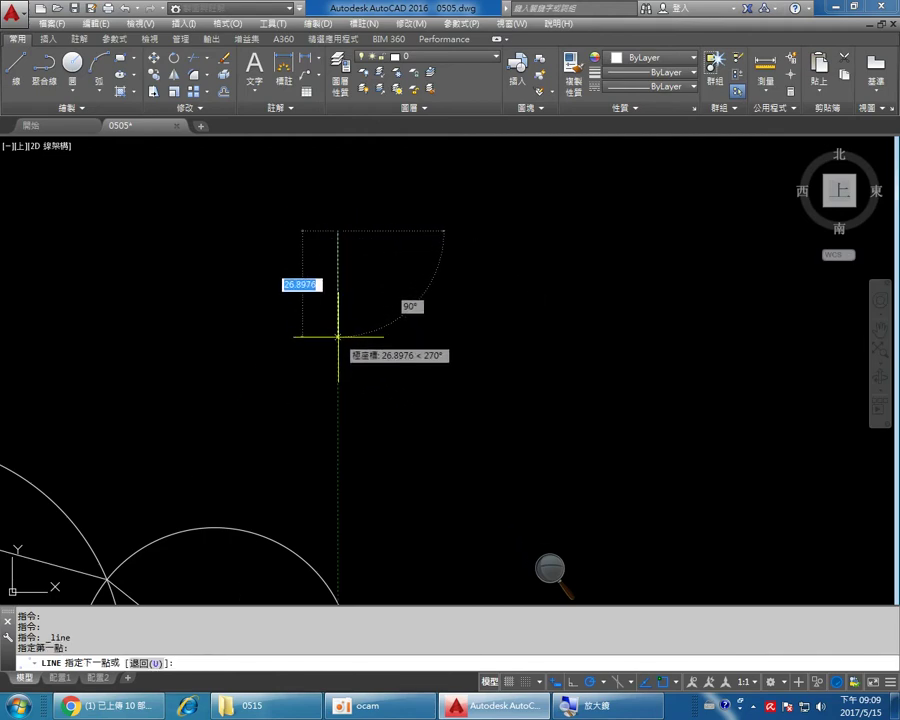
type("45")
key("Return")
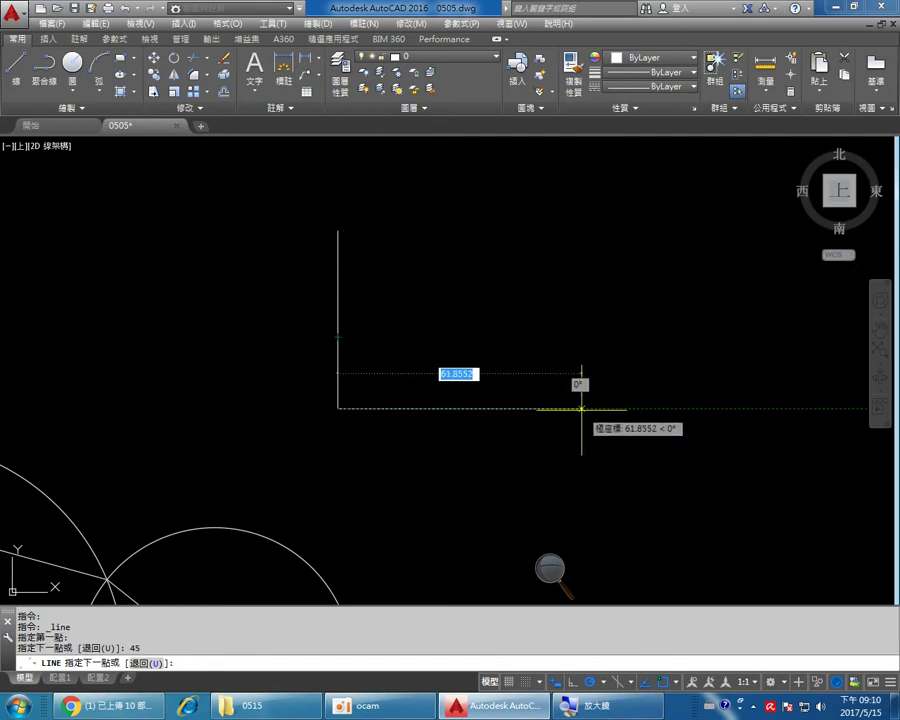
type("120")
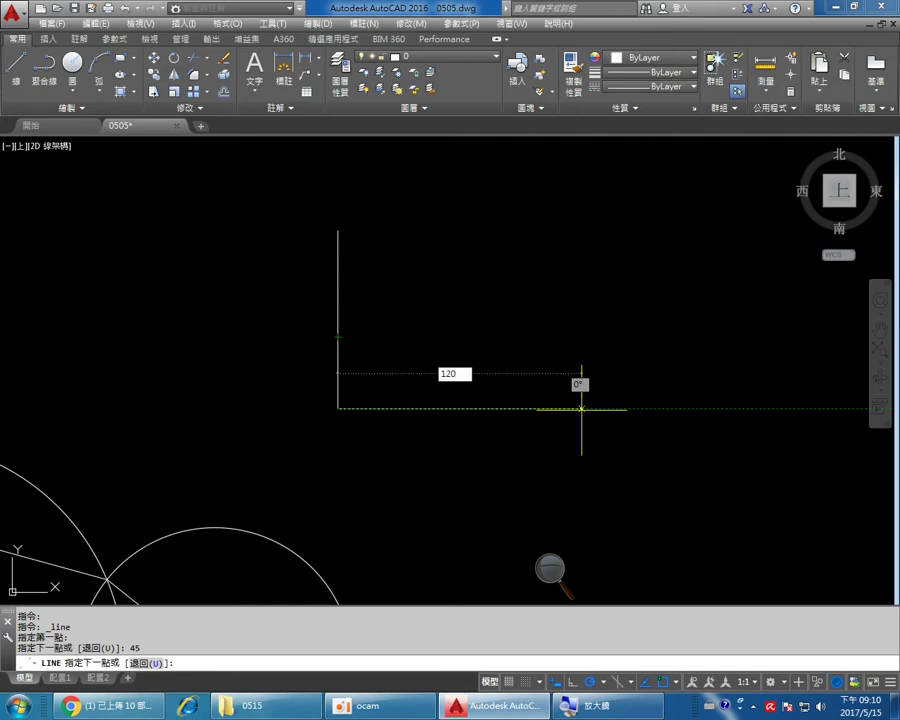
key("Return")
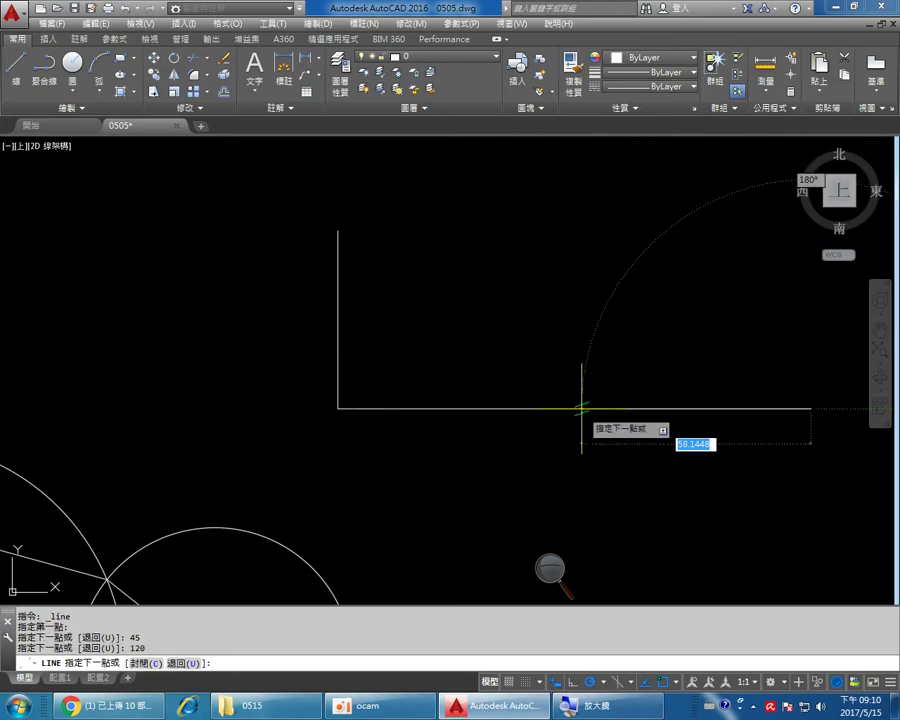
left_click(338, 231)
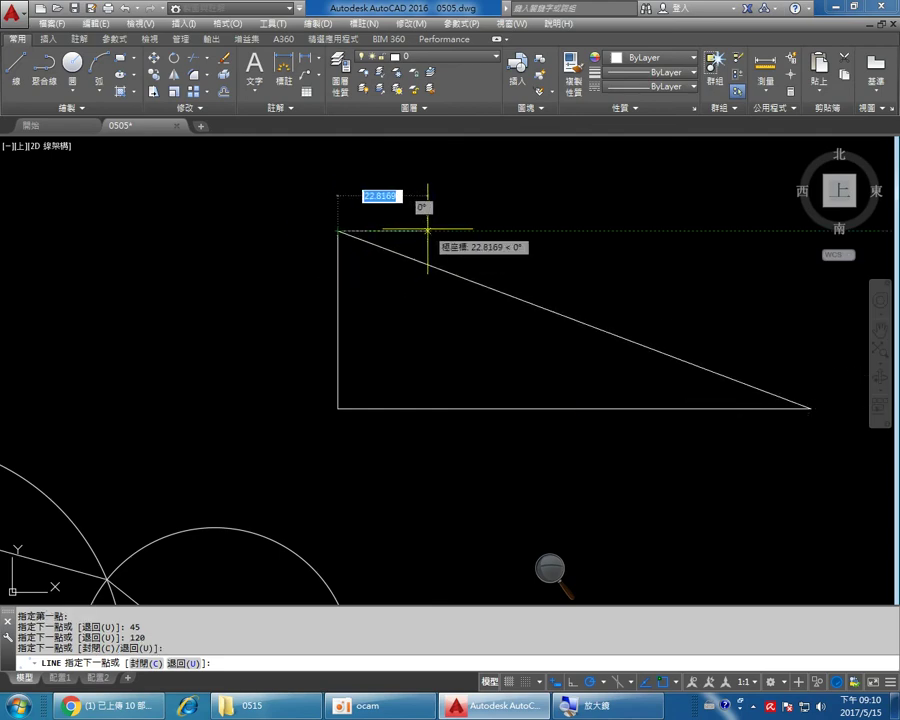
key("Return")
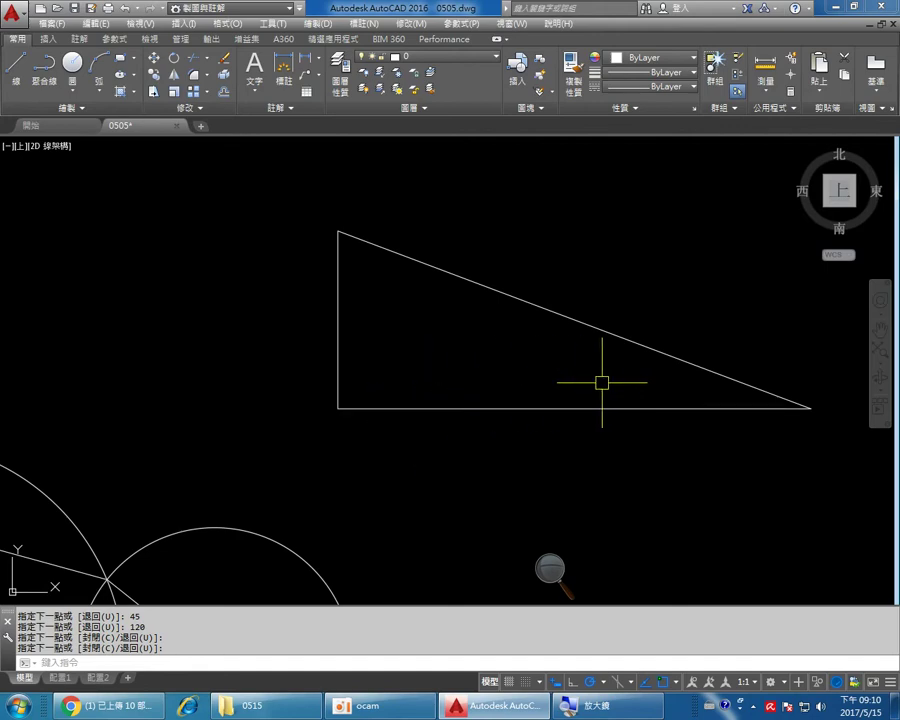
Draw a circle of radius 5 tangent to the triangle's vertical leg and base.
scroll(373, 385, "up", 2)
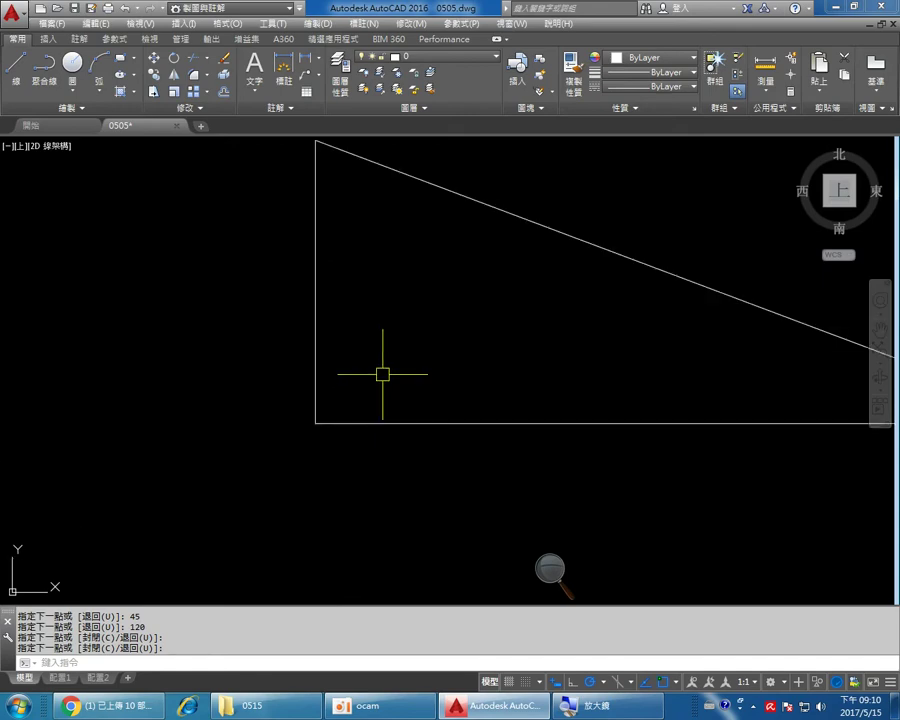
mouse_move(380, 370)
middle_mouse_down()
mouse_move(296, 406)
mouse_move(248, 396)
middle_mouse_up()
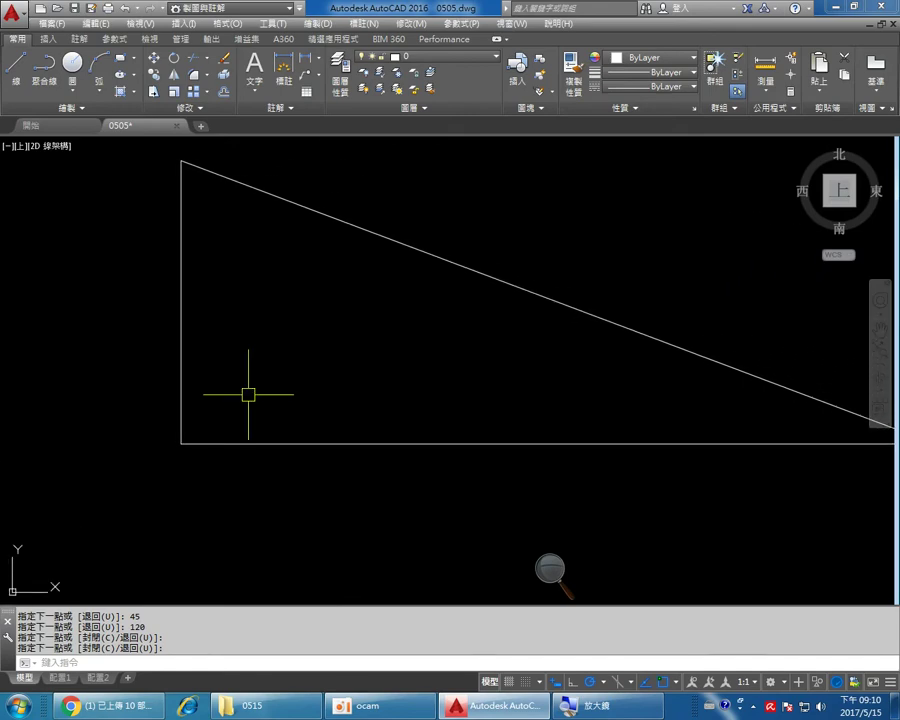
left_click(72, 87)
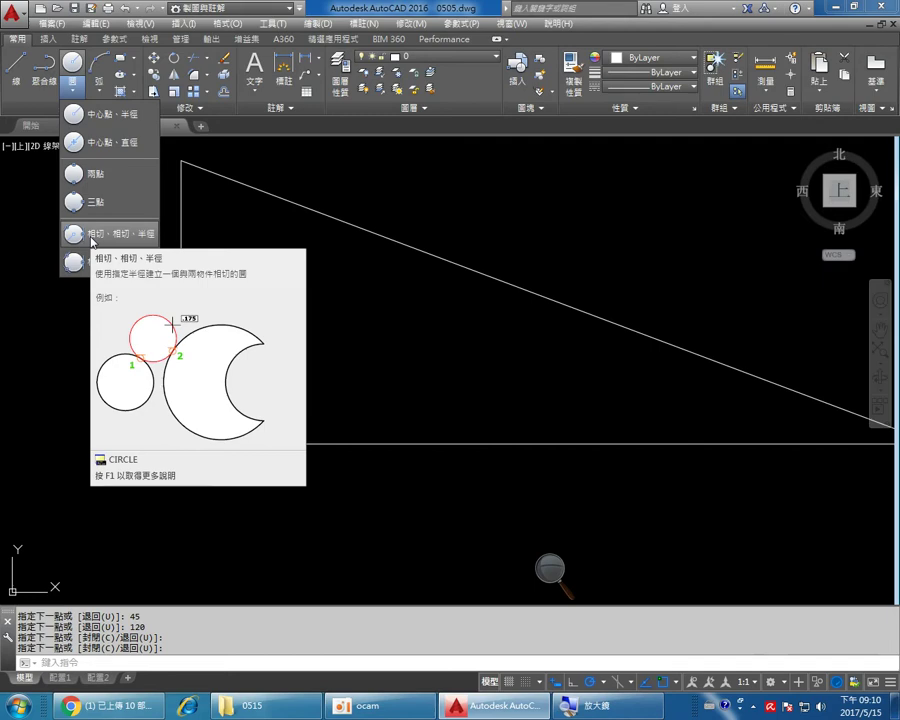
left_click(92, 236)
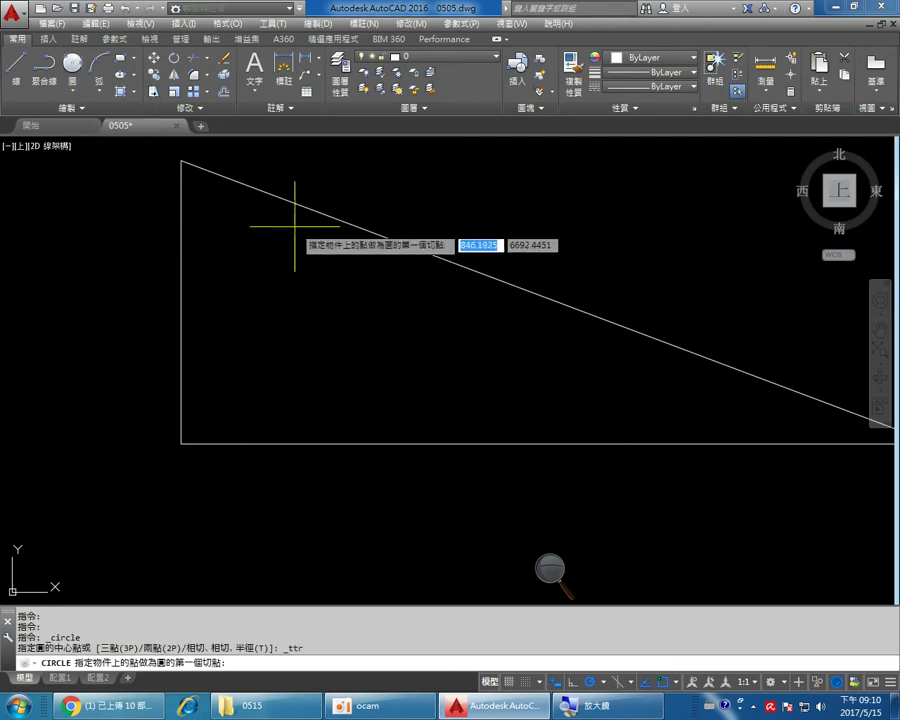
left_click(181, 339)
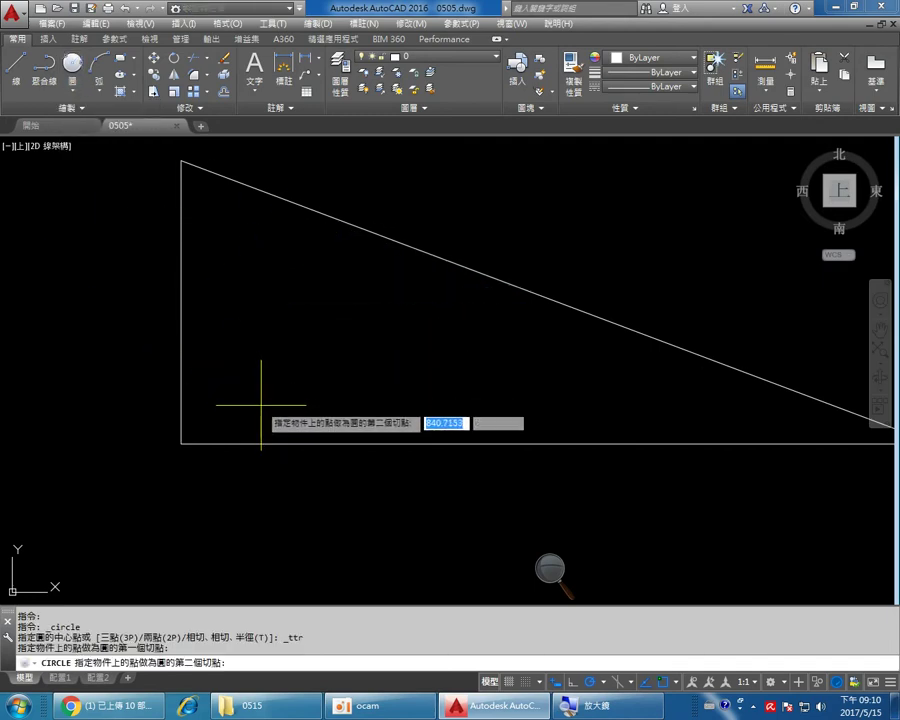
left_click(267, 442)
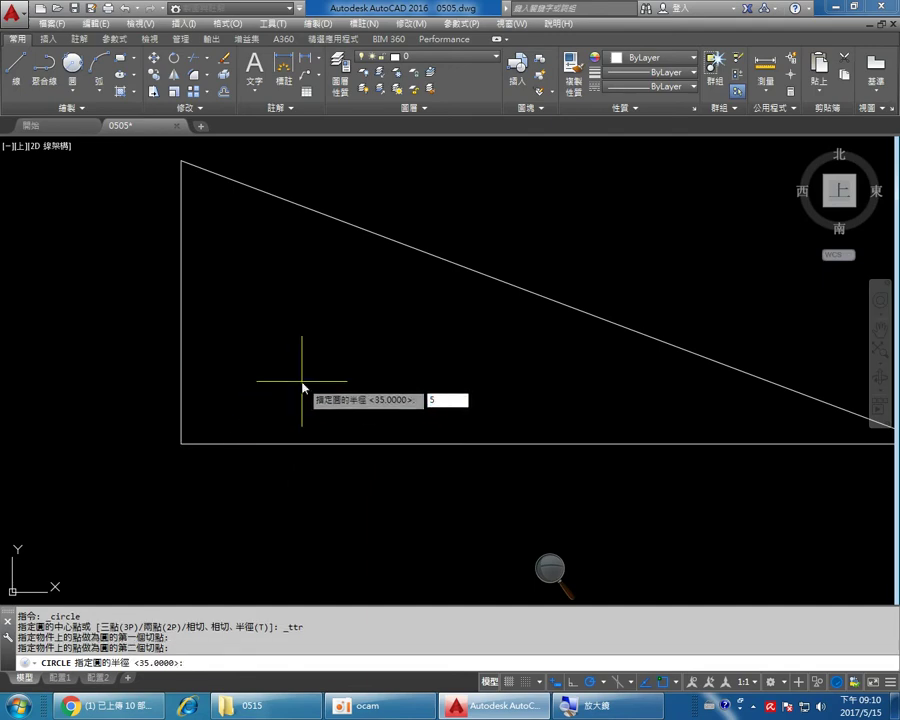
key("Return")
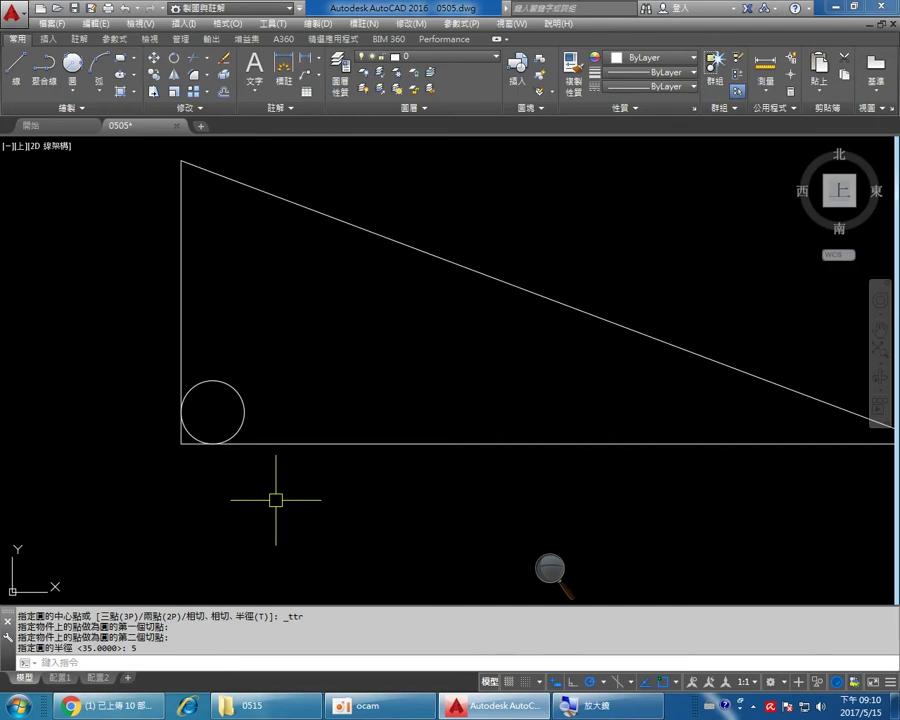
Copy the corner circle twice along the base, placing each copy edge to edge with the previous circle.
scroll(263, 483, "up", 2)
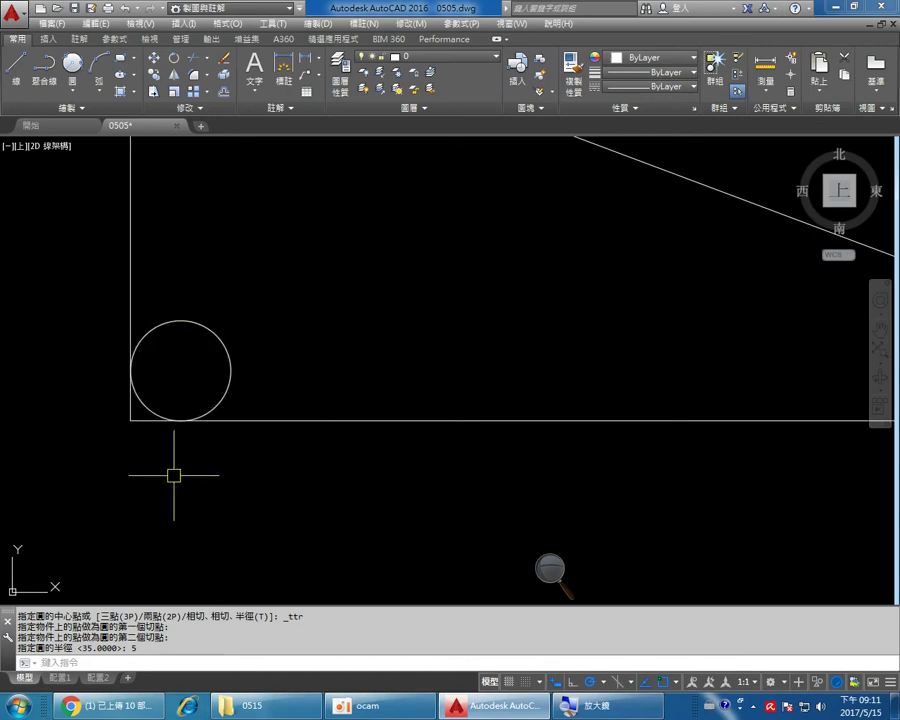
left_click(154, 76)
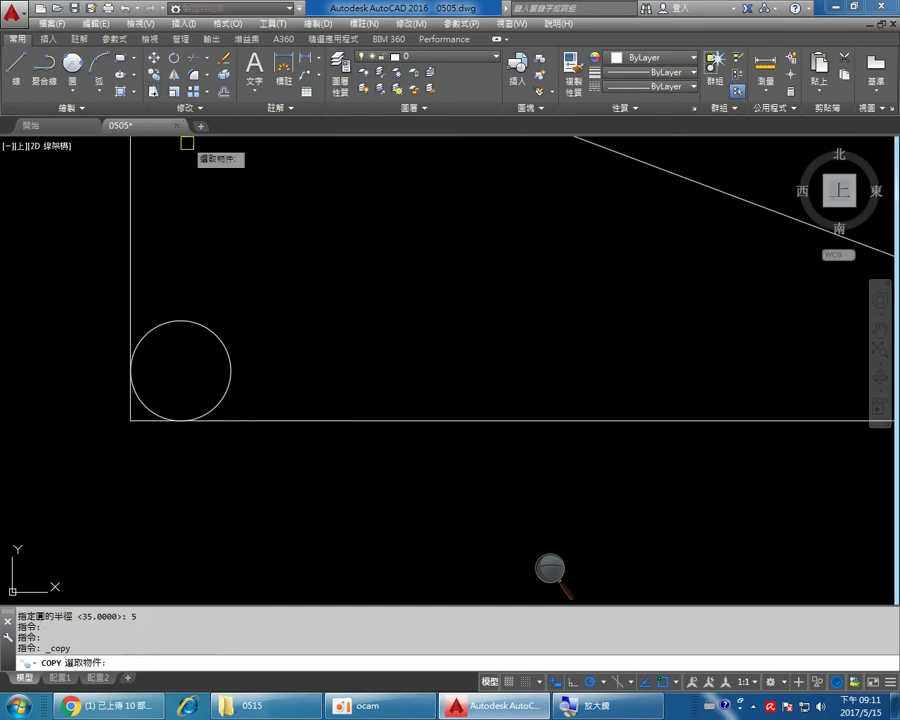
left_click(194, 319)
key("Return")
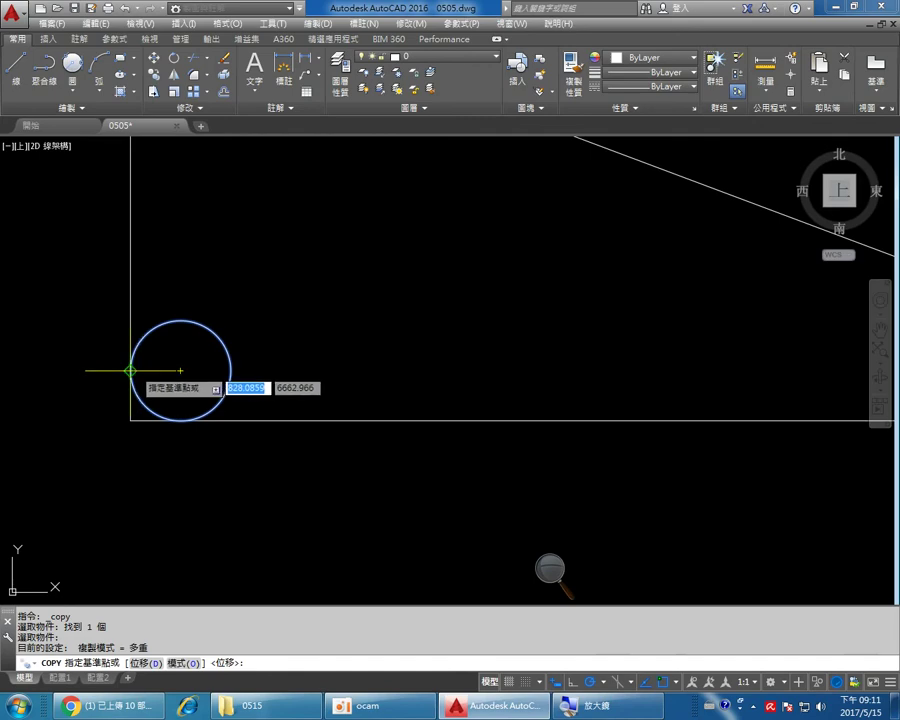
scroll(130, 371, "up", 4)
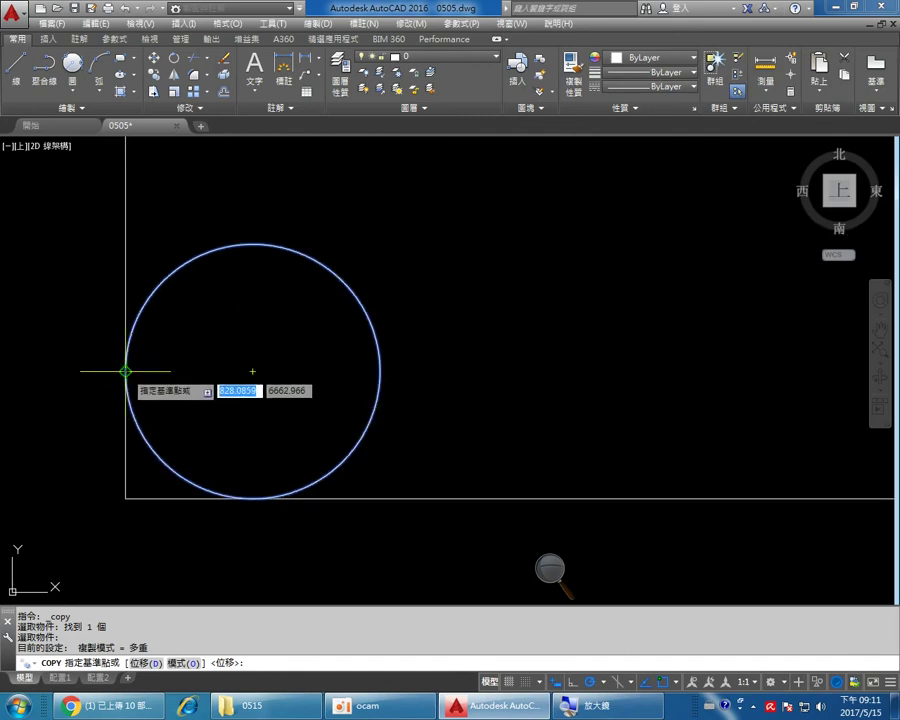
left_click(125, 371)
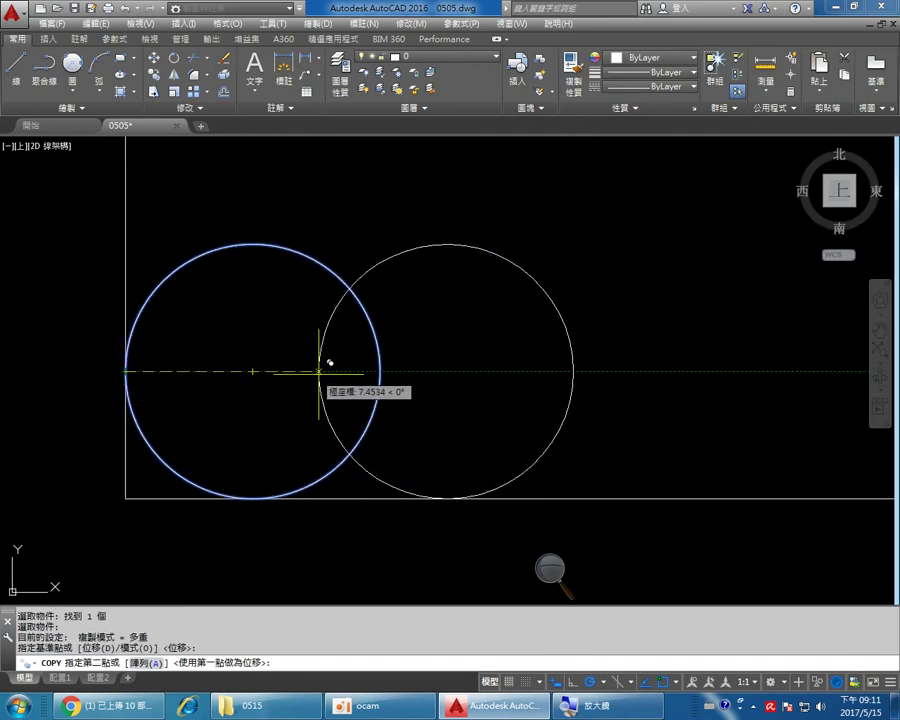
left_click(381, 371)
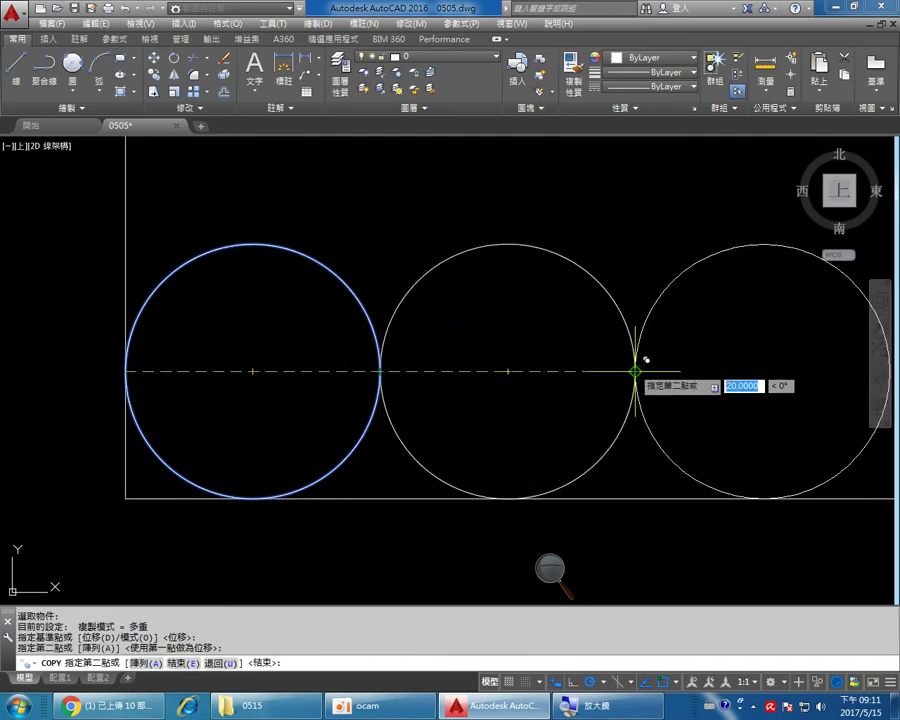
left_click(635, 371)
key("Return")
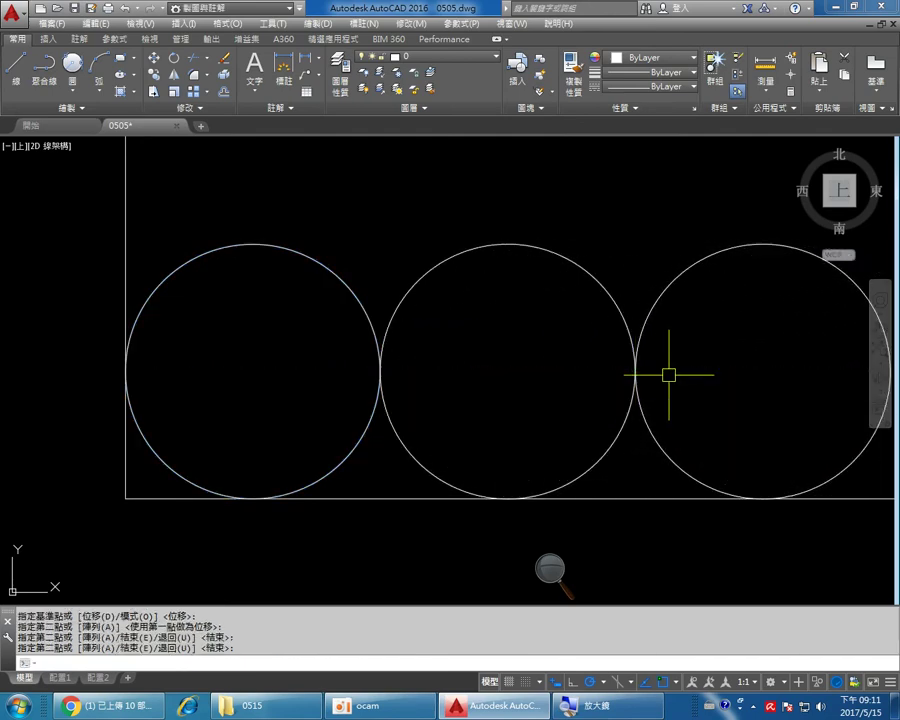
Erase the three circles beside the triangle's vertical leg.
scroll(668, 375, "down", 6)
mouse_move(719, 355)
middle_mouse_down()
mouse_move(526, 362)
mouse_move(281, 396)
middle_mouse_up()
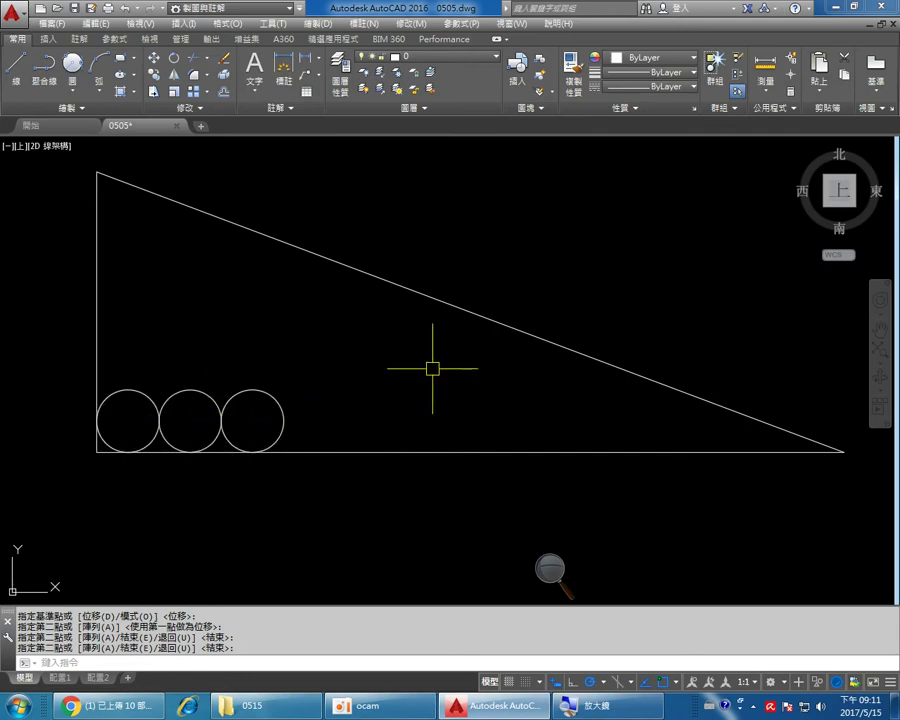
left_click(327, 420)
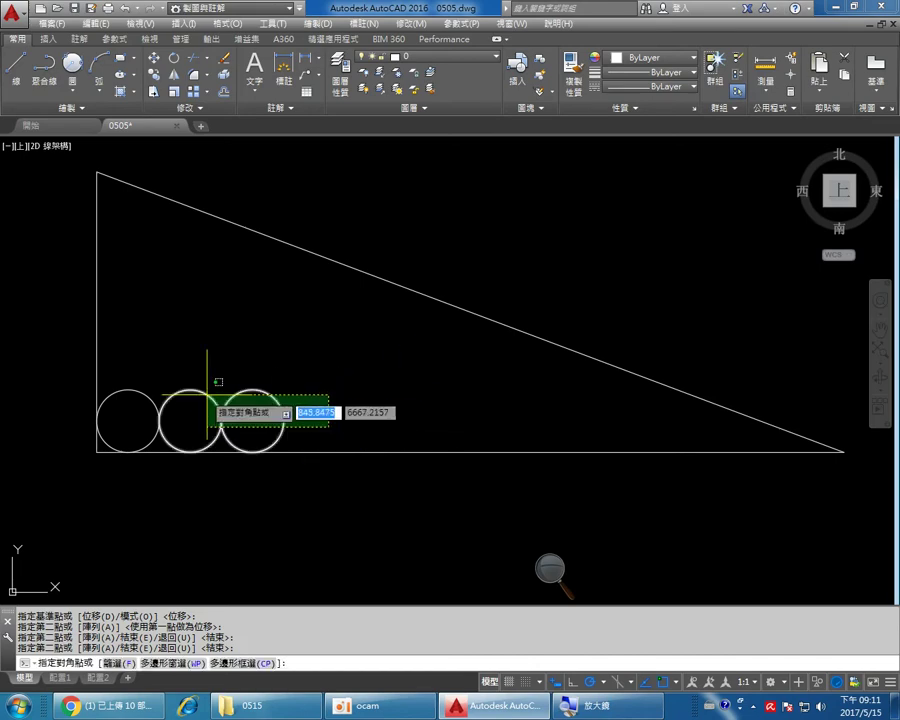
left_click(141, 372)
key("Delete")
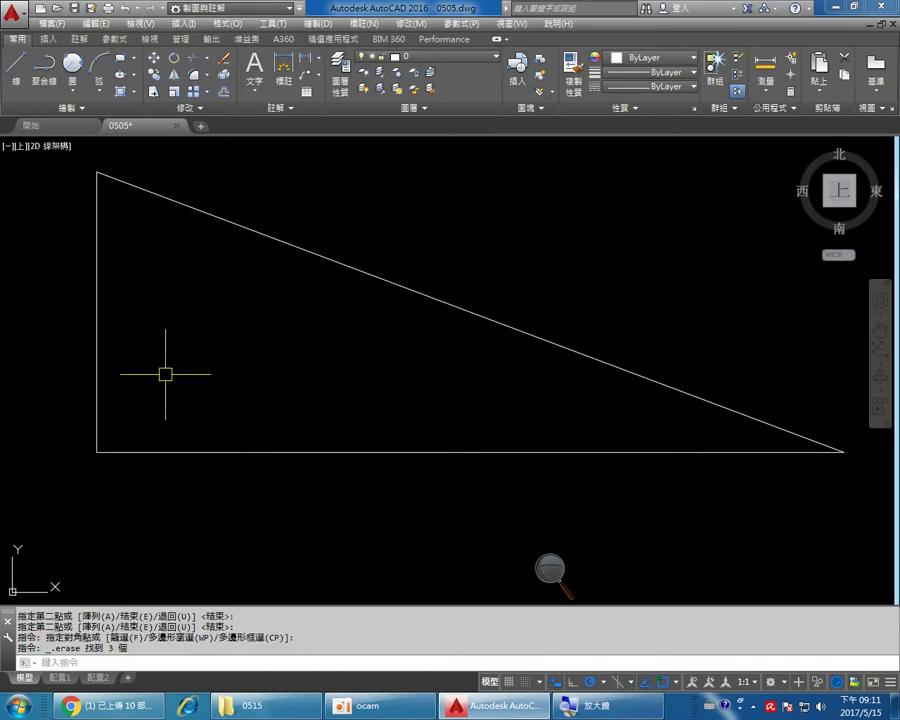
Draw a circle of radius 5 tangent to the triangle's hypotenuse and base.
middle_click_drag(480, 372, 432, 381)
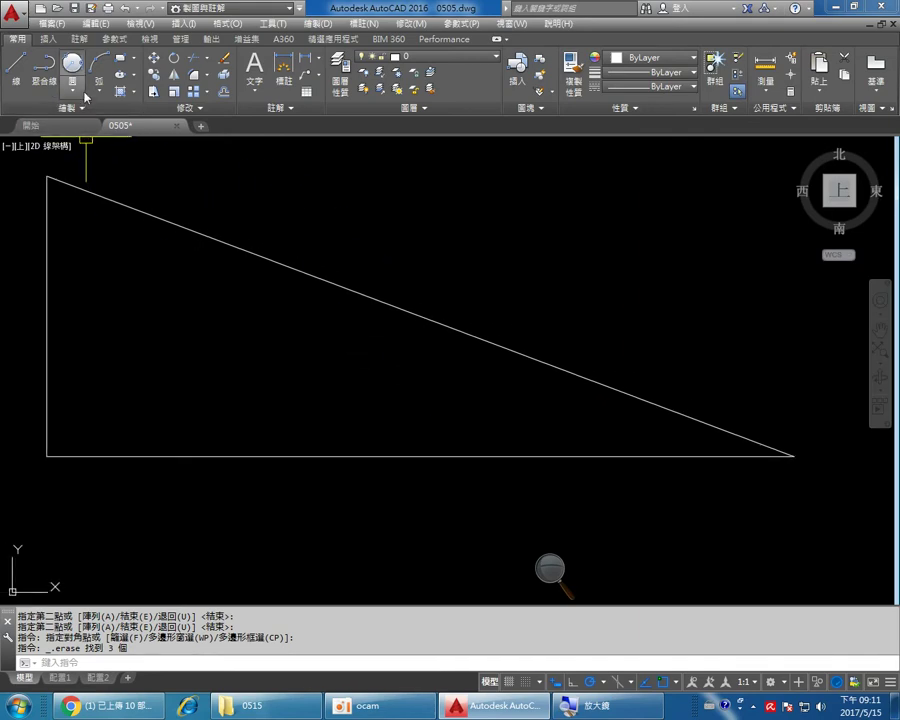
left_click(72, 63)
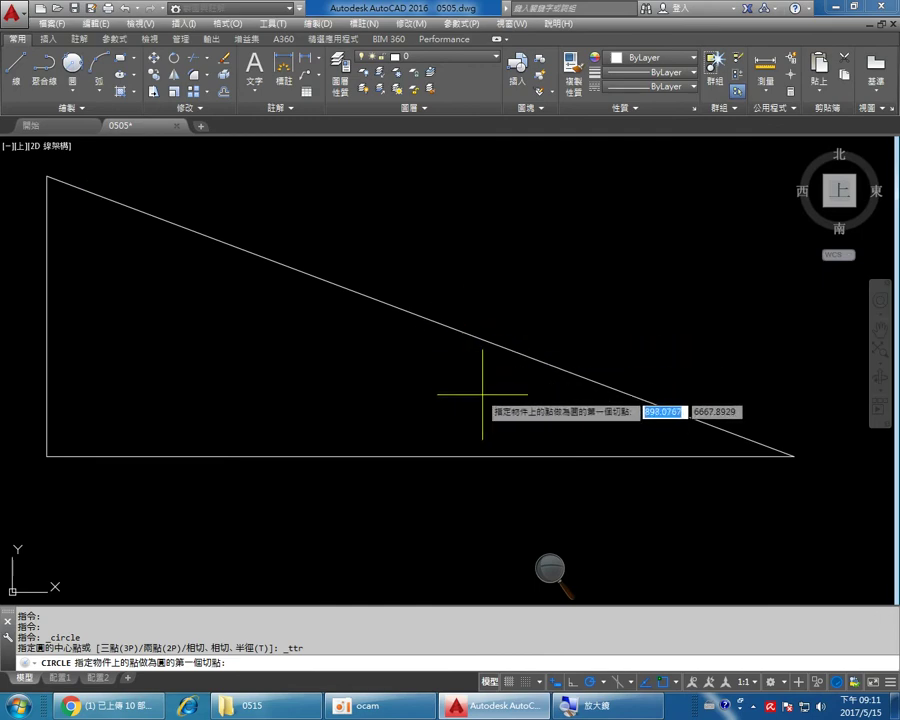
mouse_move(582, 430)
middle_mouse_down()
mouse_move(554, 426)
mouse_move(571, 433)
middle_mouse_up()
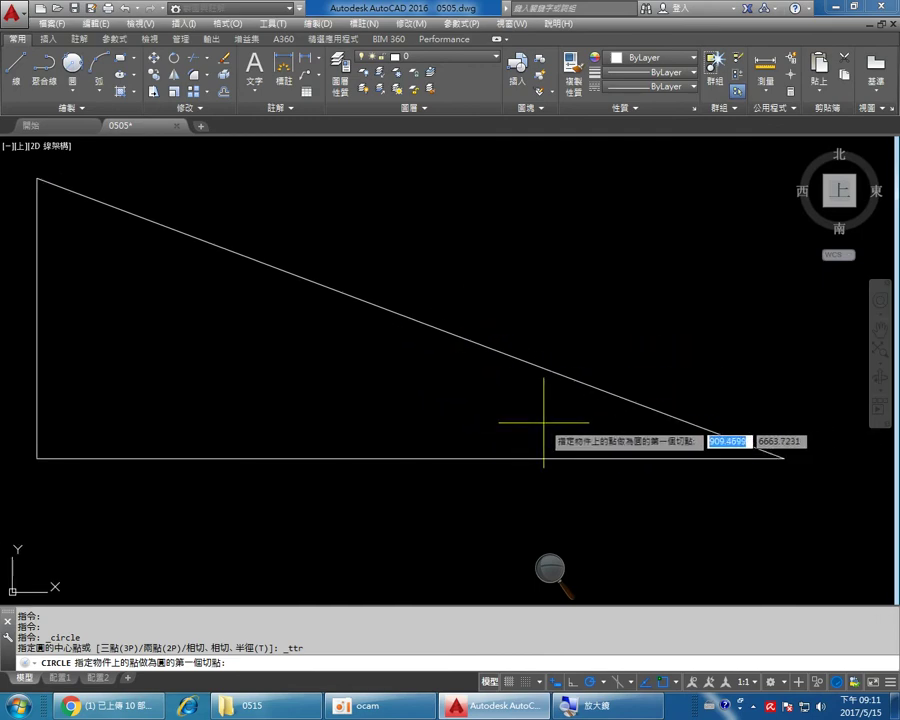
left_click(548, 370)
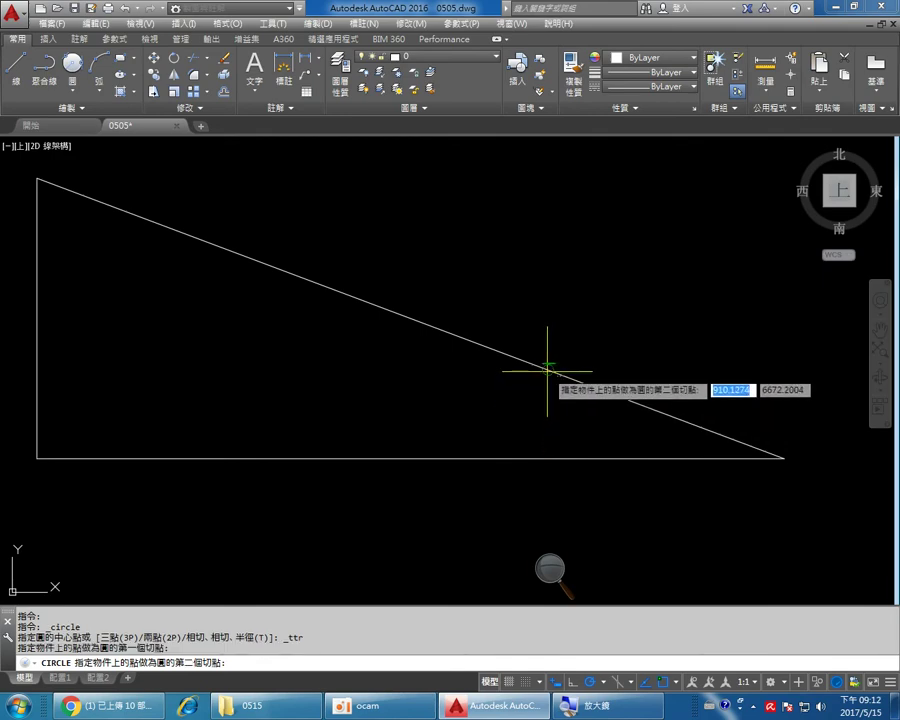
left_click(554, 454)
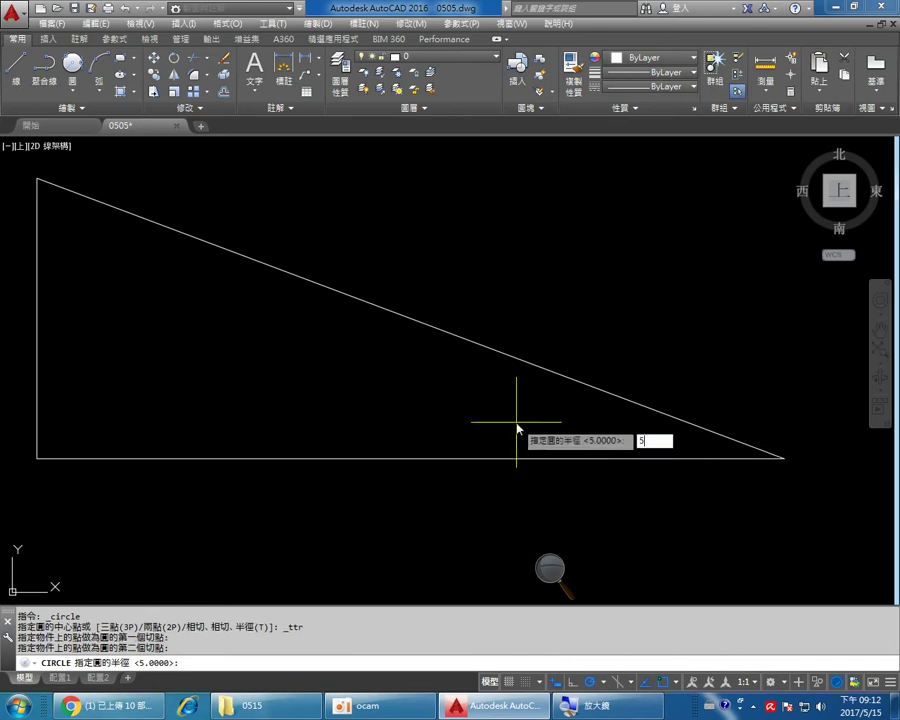
key("Return")
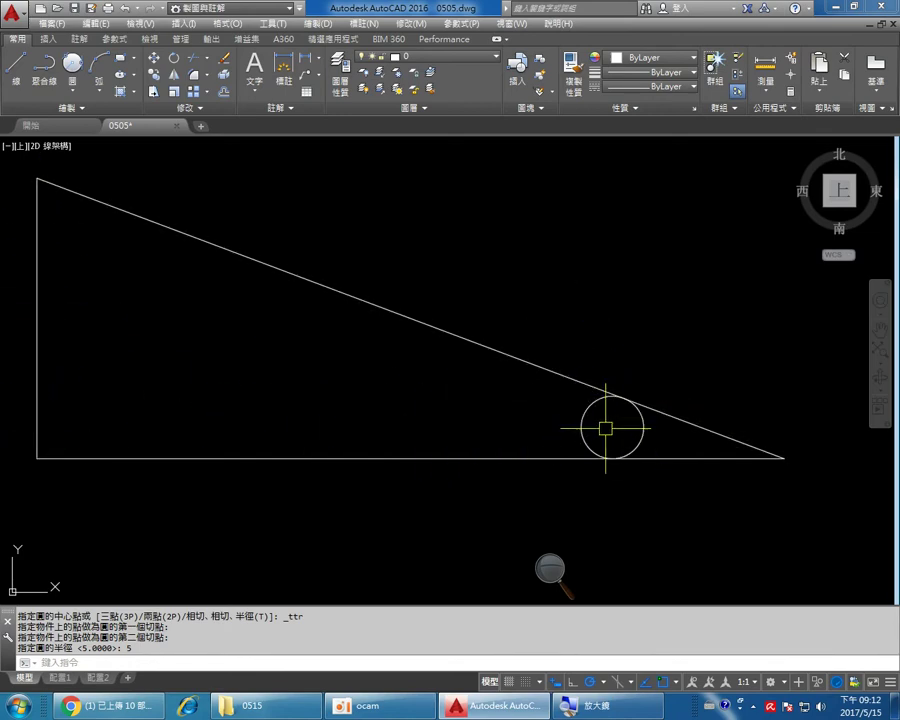
Copy the tangent circle twice along the base toward the vertical leg, placing the copies edge to edge.
left_click(154, 75)
left_click(582, 428)
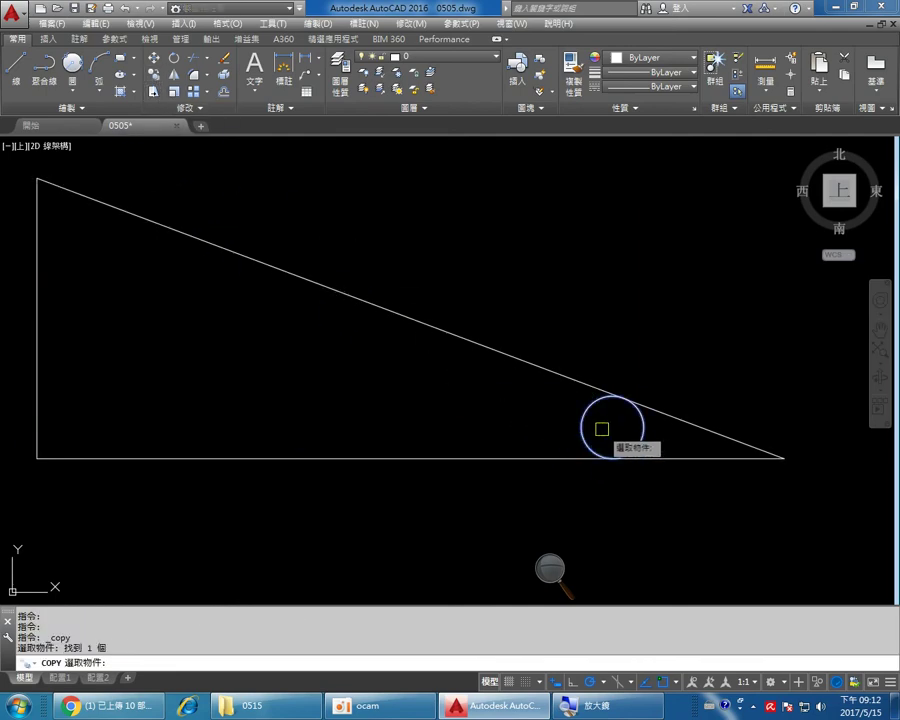
key("Return")
scroll(616, 438, "up", 4)
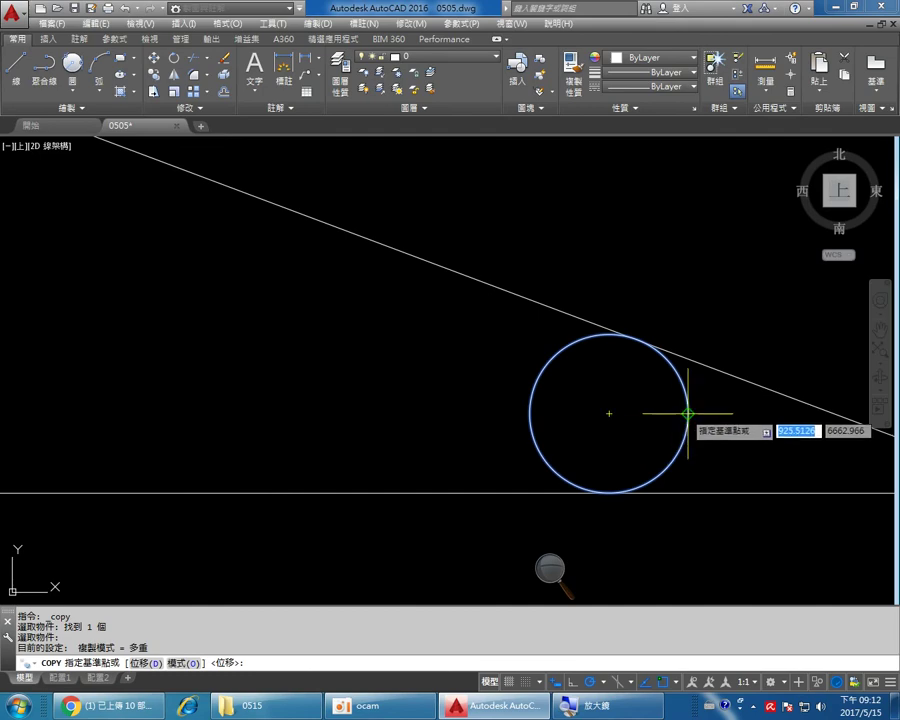
left_click(688, 413)
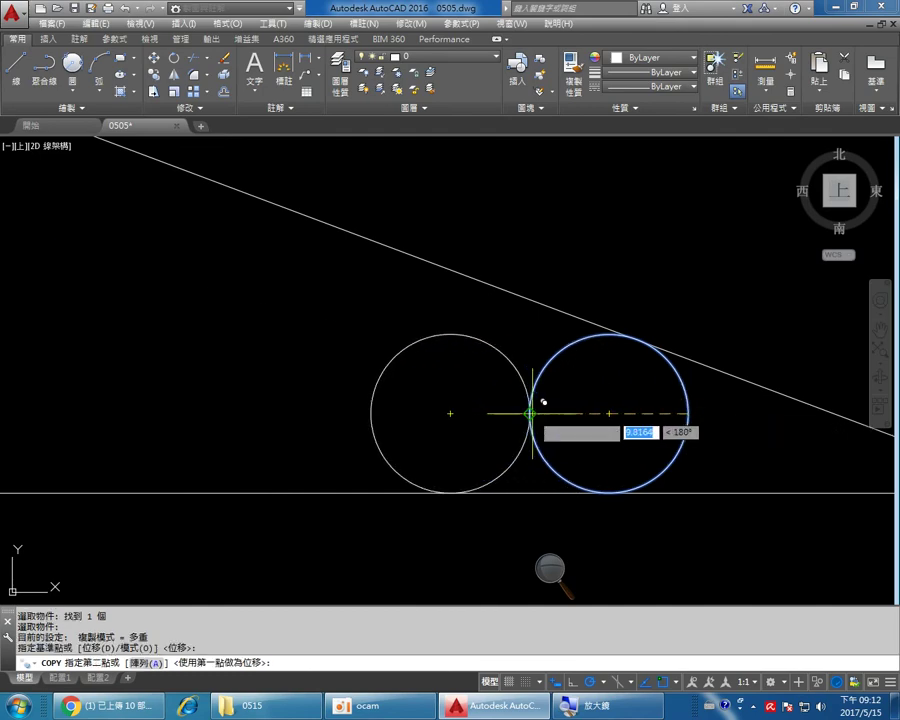
left_click(371, 413)
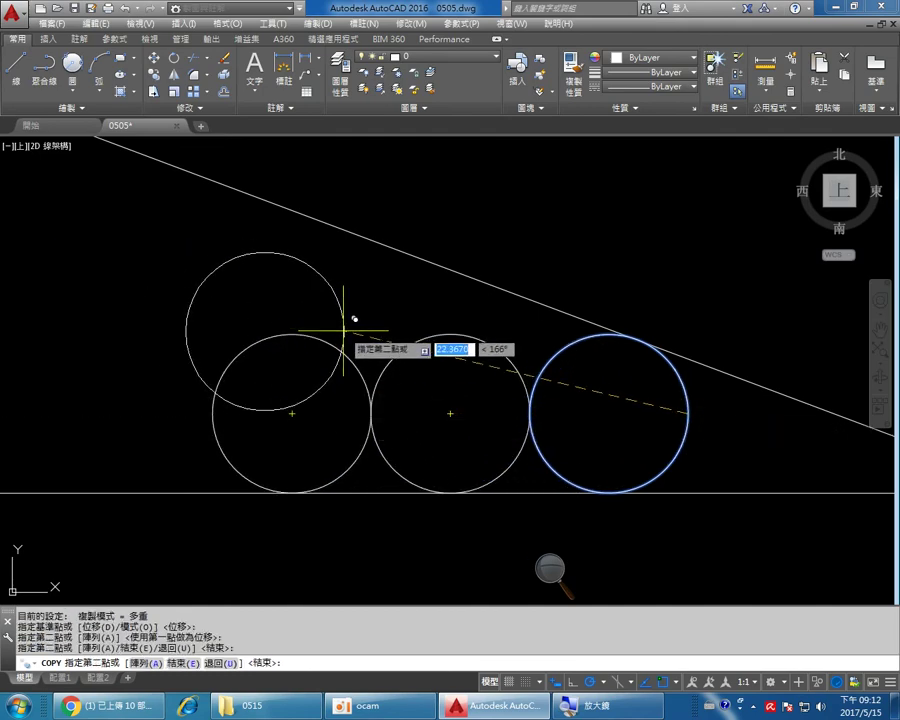
key("Return")
scroll(372, 345, "down", 5)
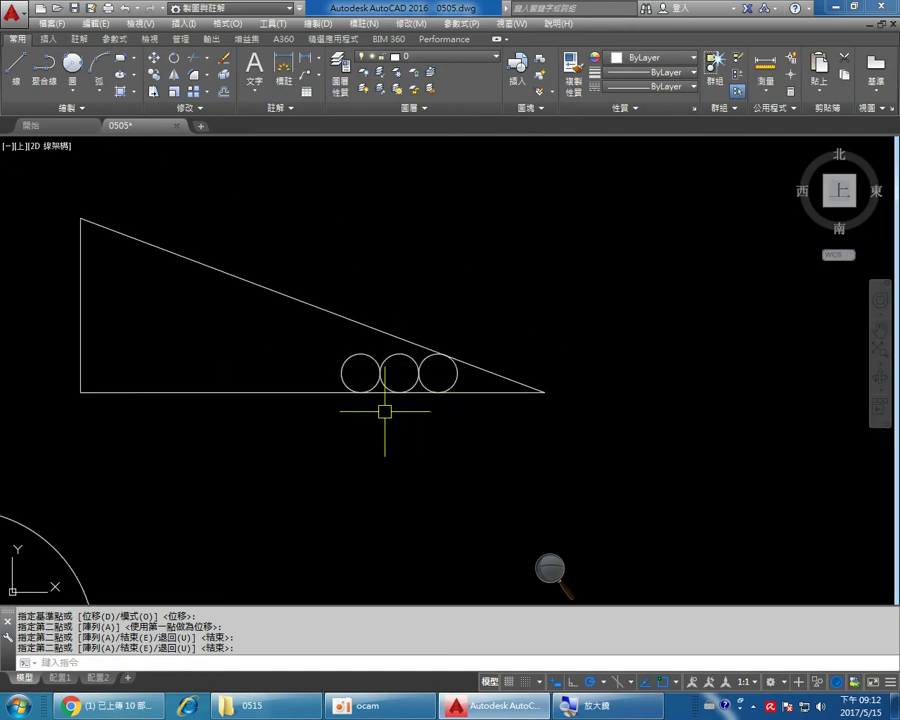
middle_click_drag(384, 411, 506, 366)
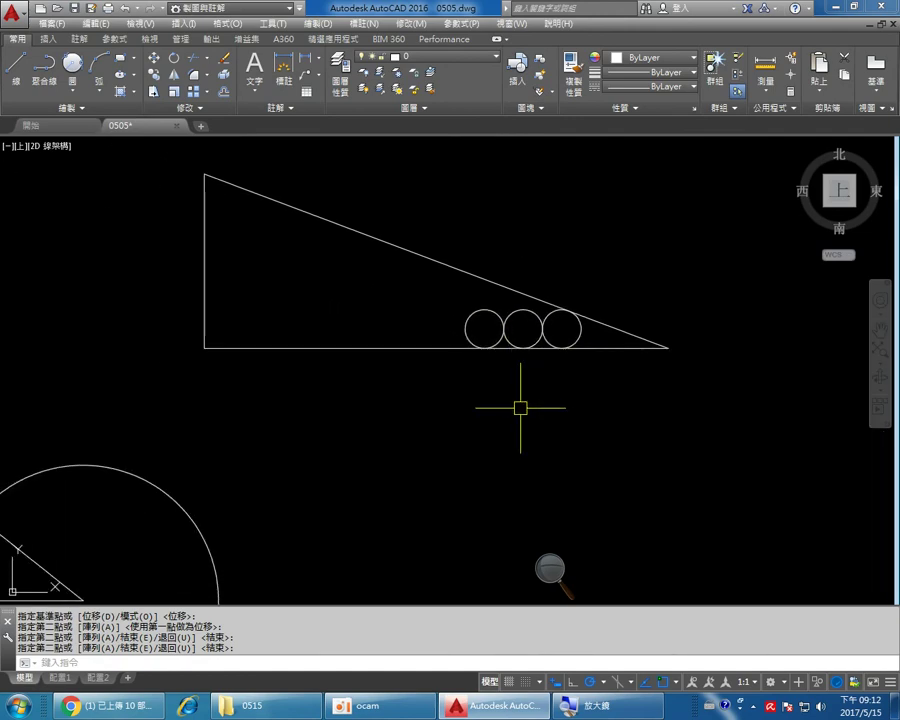
Draw a vertical line from the outer quadrant of the circle nearest the triangle's vertical leg down to the base.
scroll(568, 430, "up", 2)
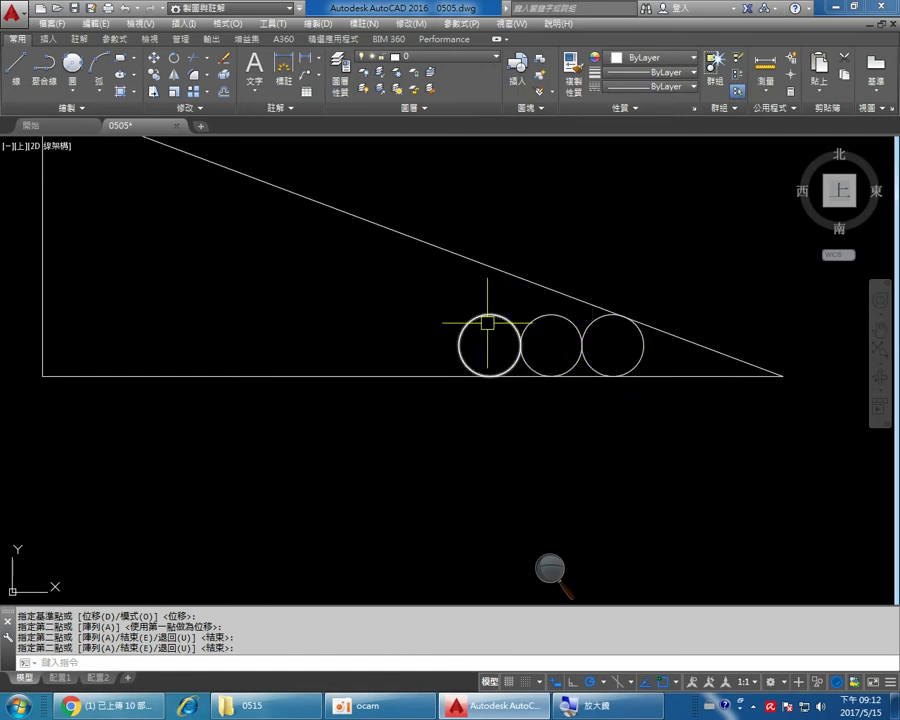
middle_click_drag(241, 313, 306, 342)
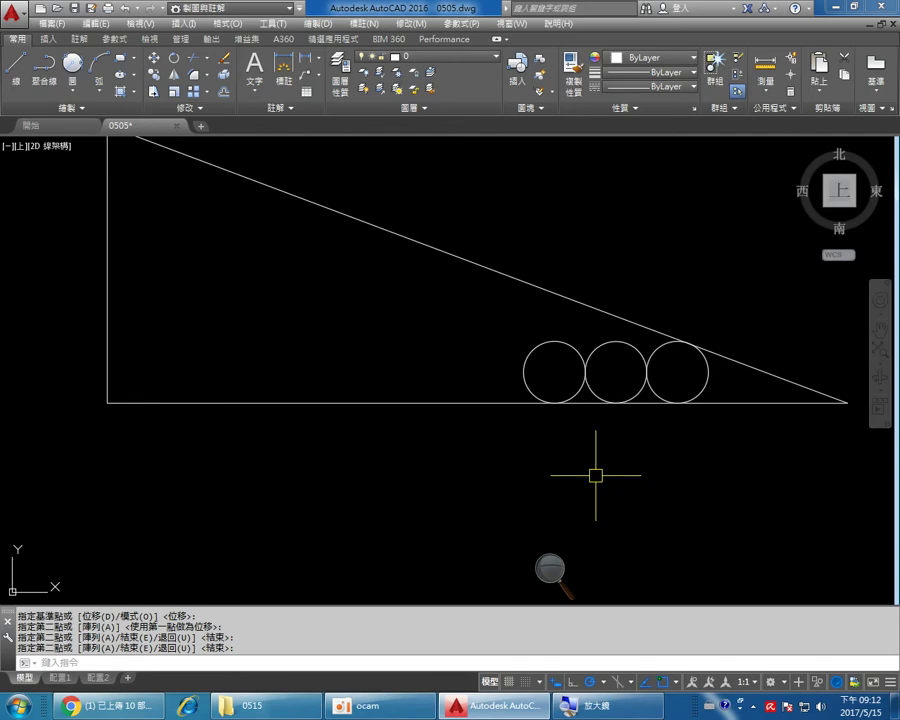
middle_click_drag(595, 476, 432, 458)
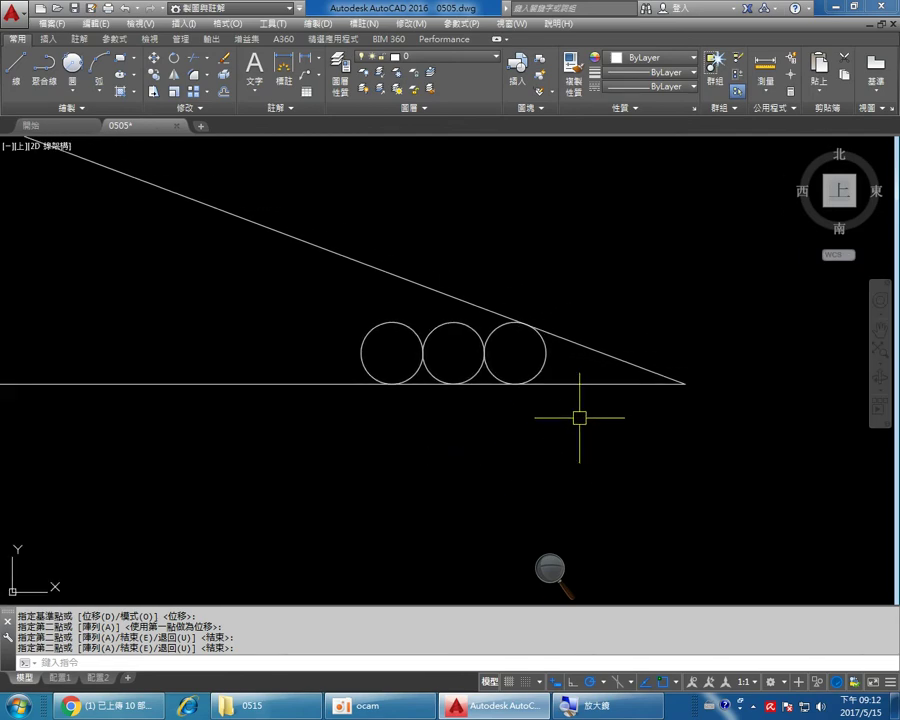
scroll(579, 430, "up", 2)
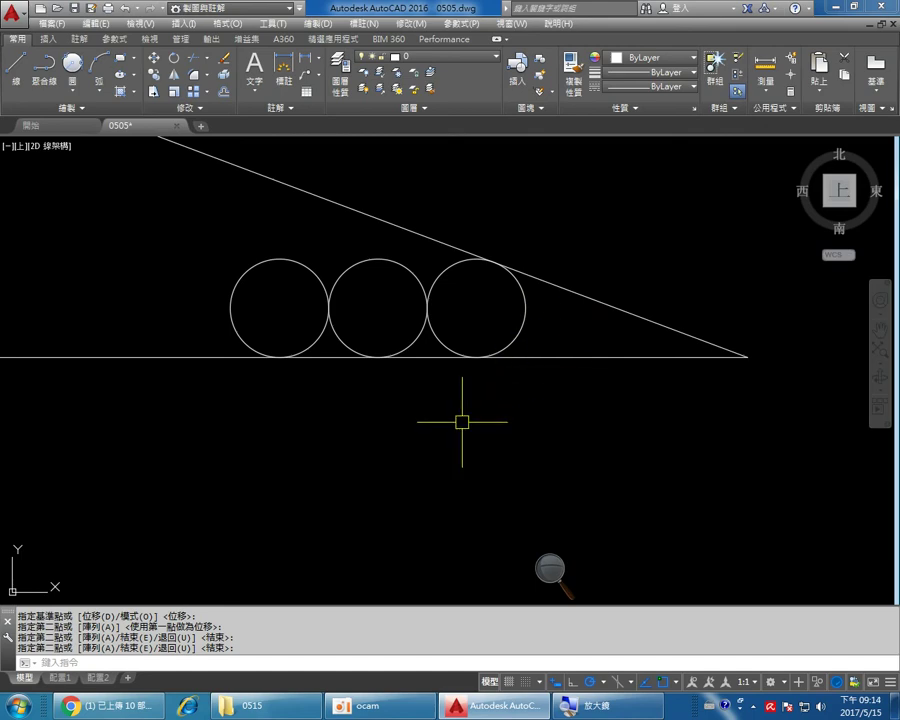
middle_click_drag(396, 422, 630, 442)
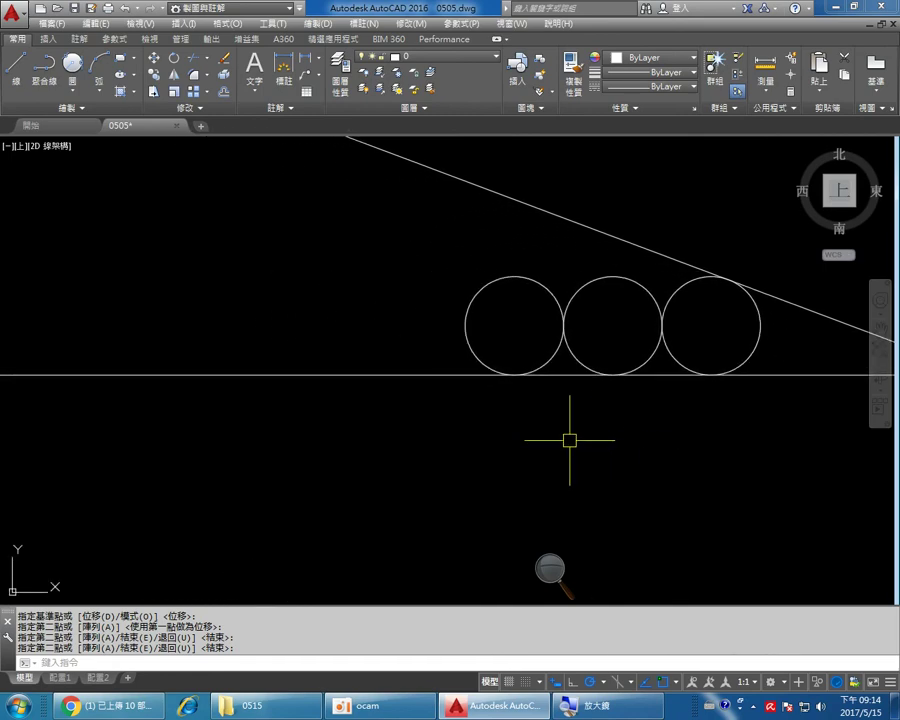
scroll(569, 437, "up", 2)
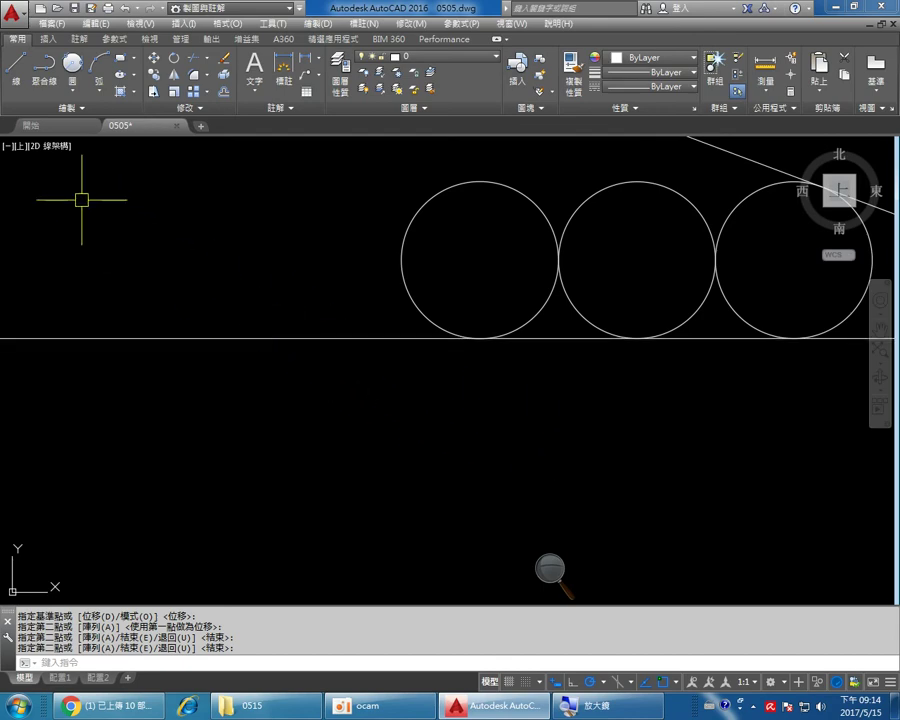
left_click(15, 62)
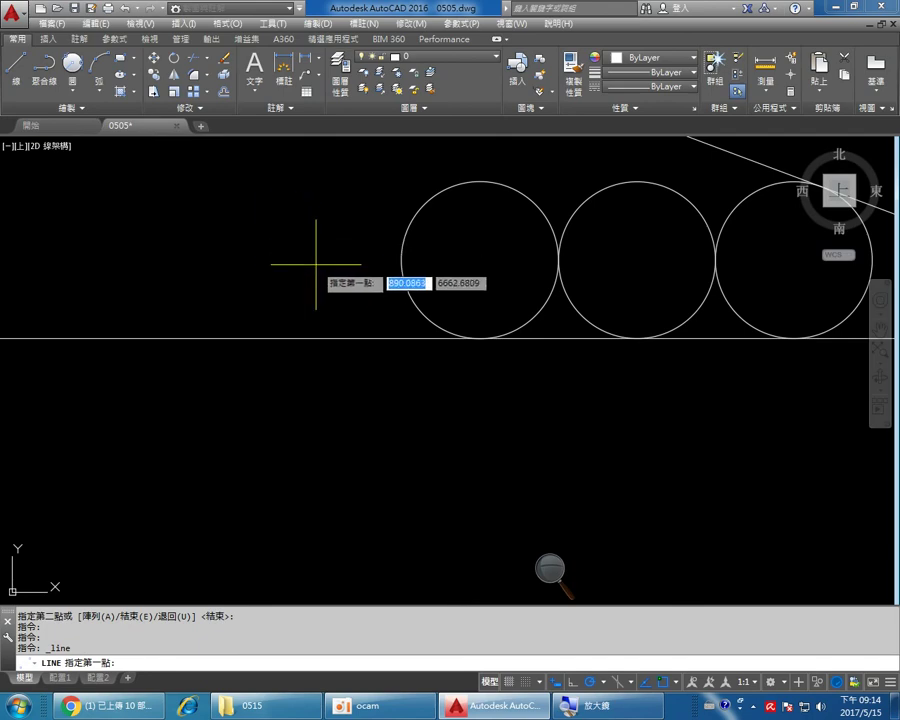
left_click(401, 260)
scroll(400, 262, "up", 2)
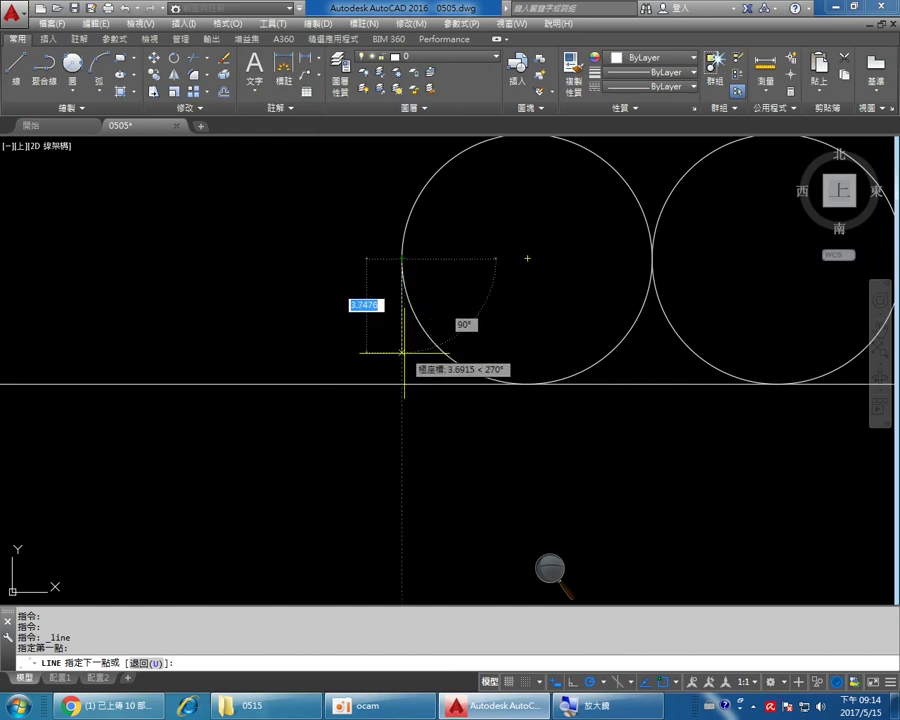
left_click(402, 382)
key("Return")
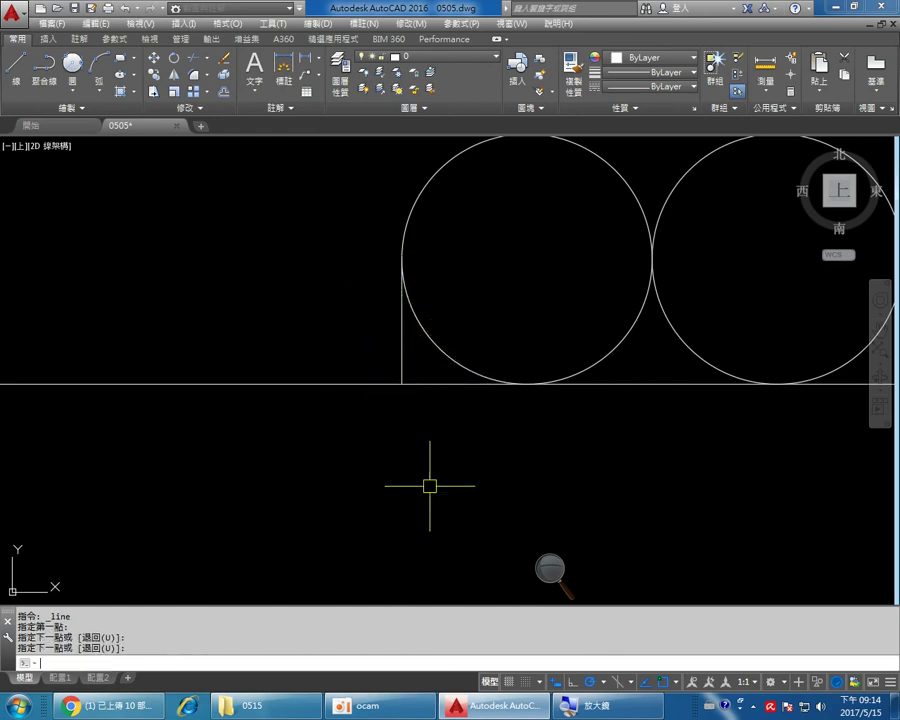
Examine the stretch of base between the short vertical line beside the circles and the triangle's vertical leg.
scroll(429, 484, "down", 4)
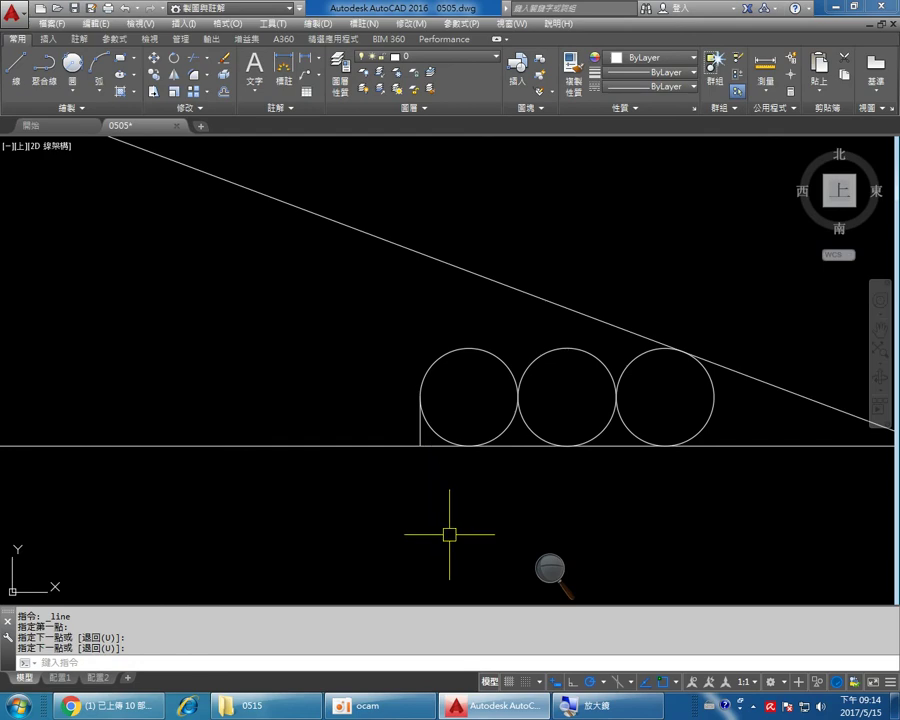
scroll(448, 530, "down", 2)
mouse_move(449, 528)
middle_mouse_down()
mouse_move(470, 460)
mouse_move(494, 444)
middle_mouse_up()
scroll(493, 440, "up", 2)
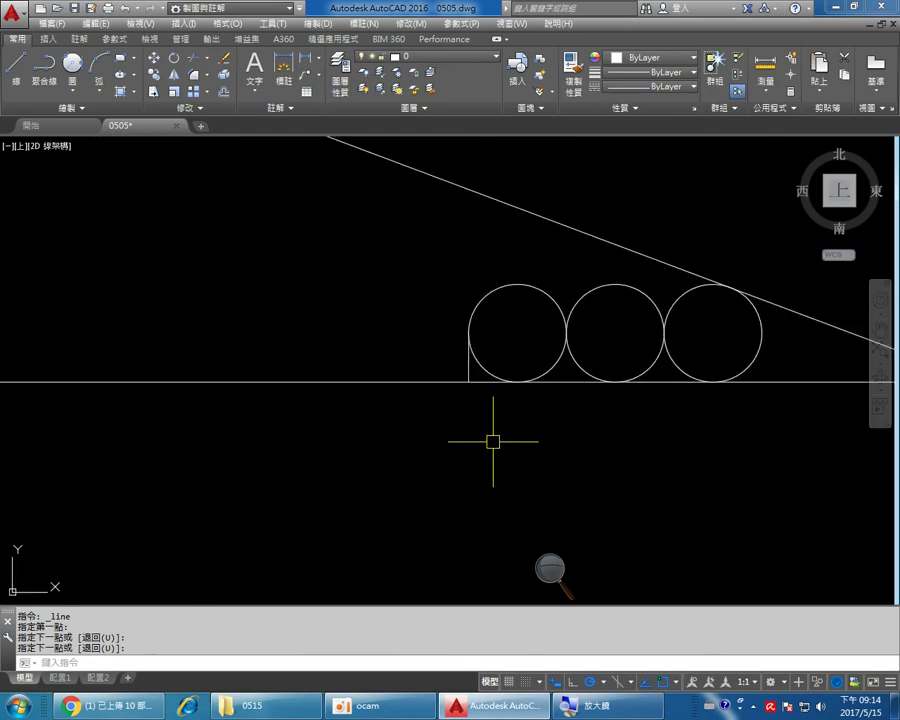
scroll(462, 416, "down", 2)
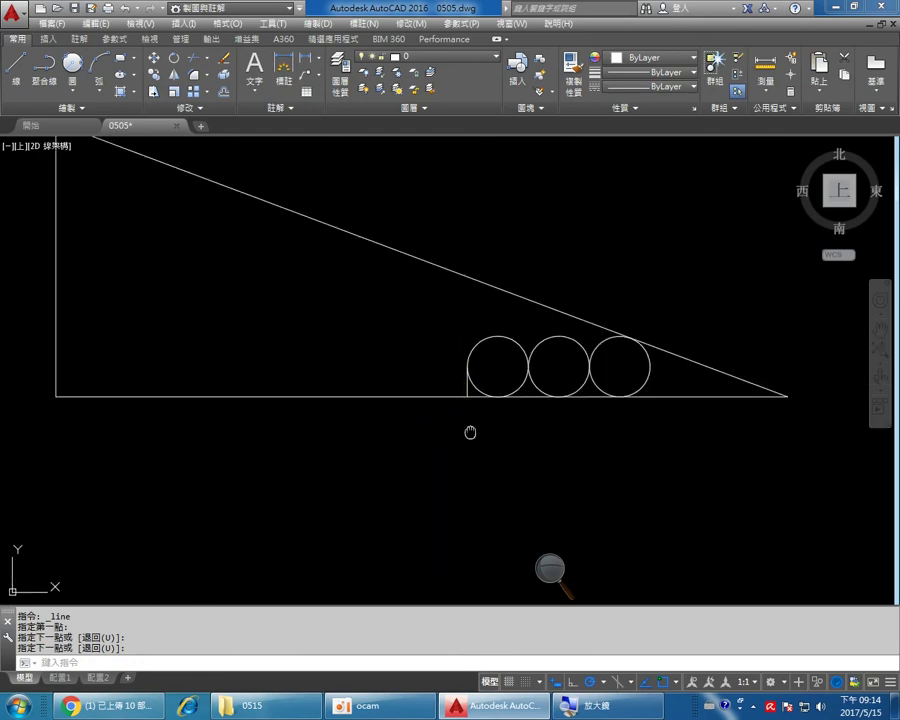
middle_click_drag(468, 430, 509, 440)
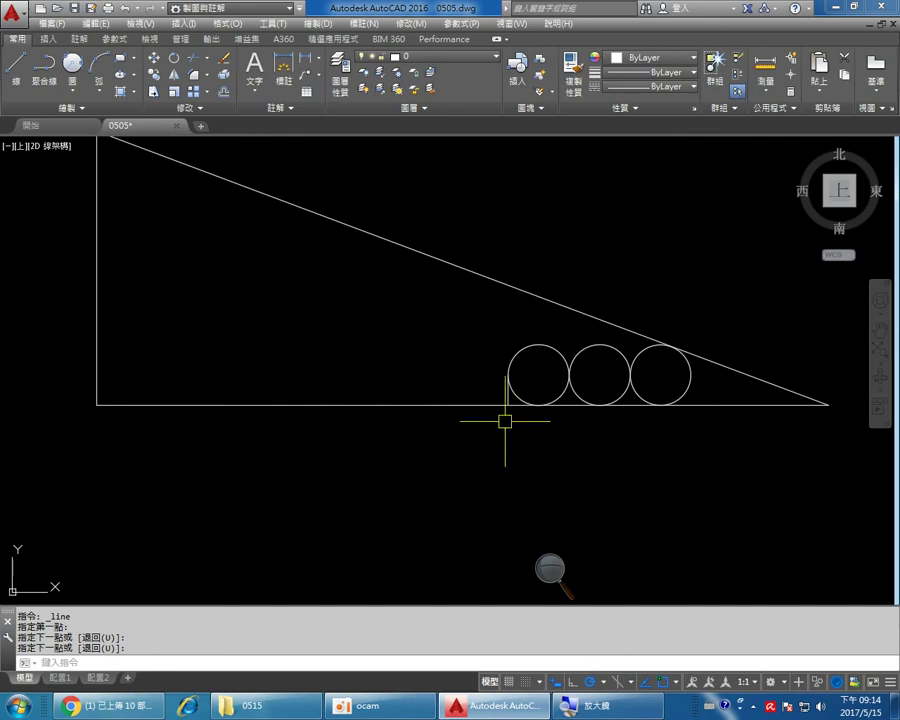
scroll(499, 420, "up", 2)
scroll(499, 420, "up", 2)
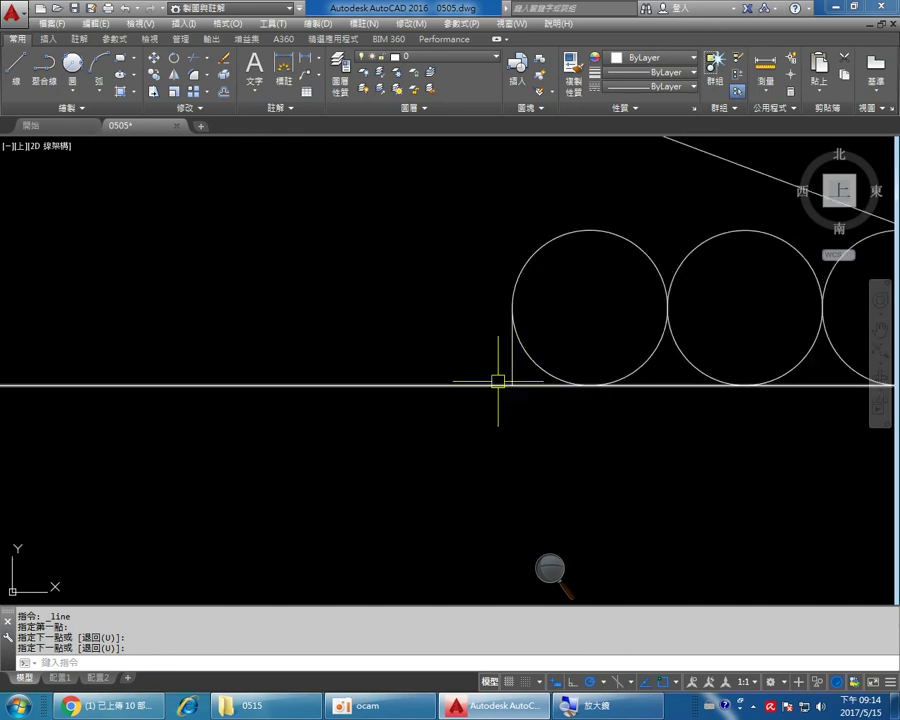
scroll(320, 460, "down", 2)
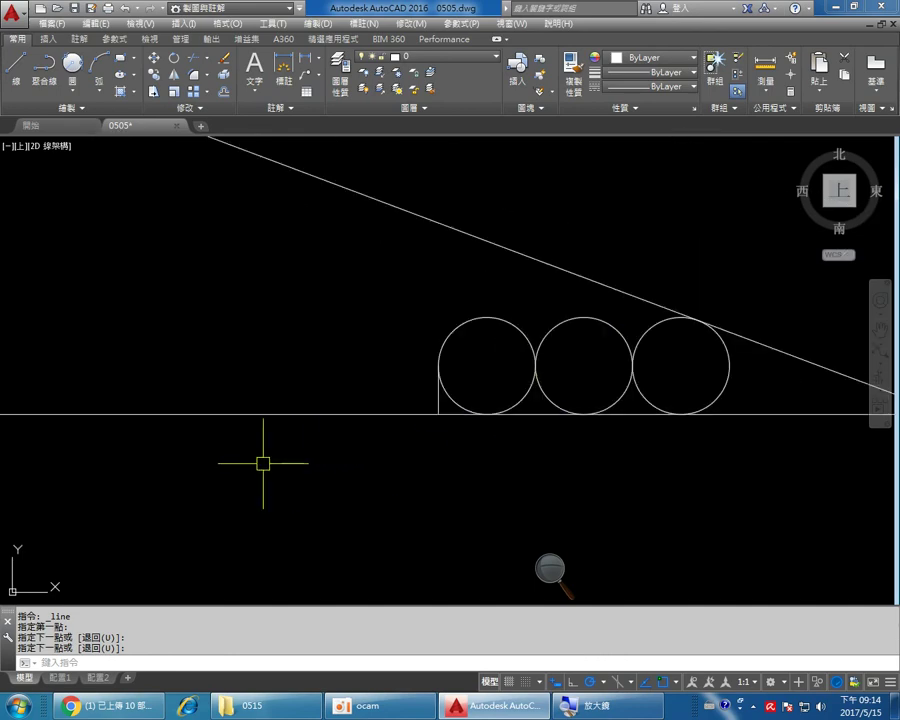
mouse_move(263, 464)
middle_mouse_down()
mouse_move(527, 478)
mouse_move(640, 499)
middle_mouse_up()
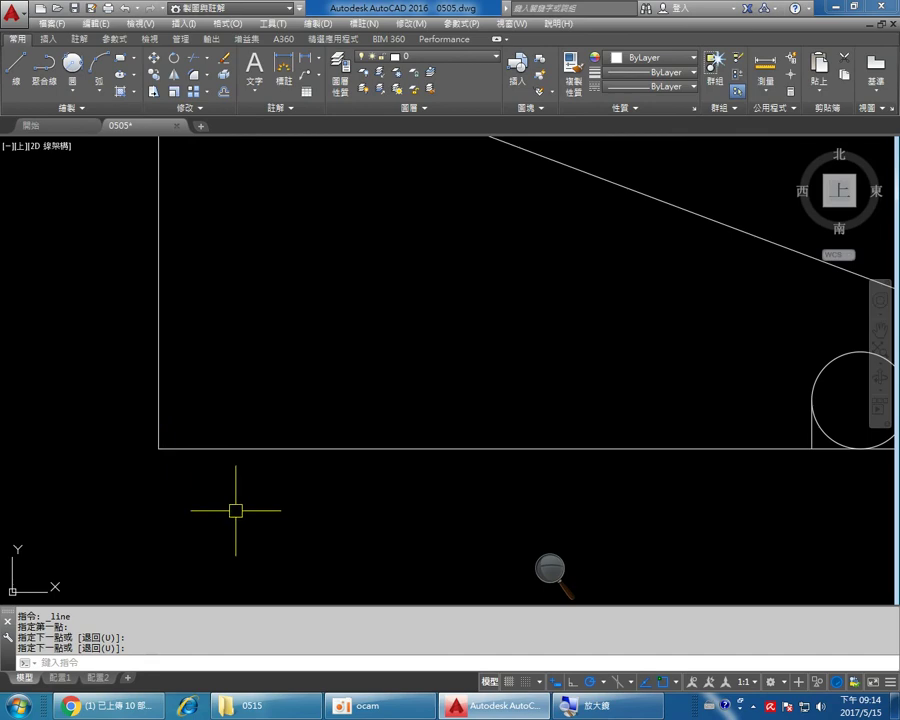
scroll(235, 511, "down", 3)
mouse_move(235, 511)
middle_mouse_down()
mouse_move(195, 446)
mouse_move(212, 465)
mouse_move(205, 459)
middle_mouse_up()
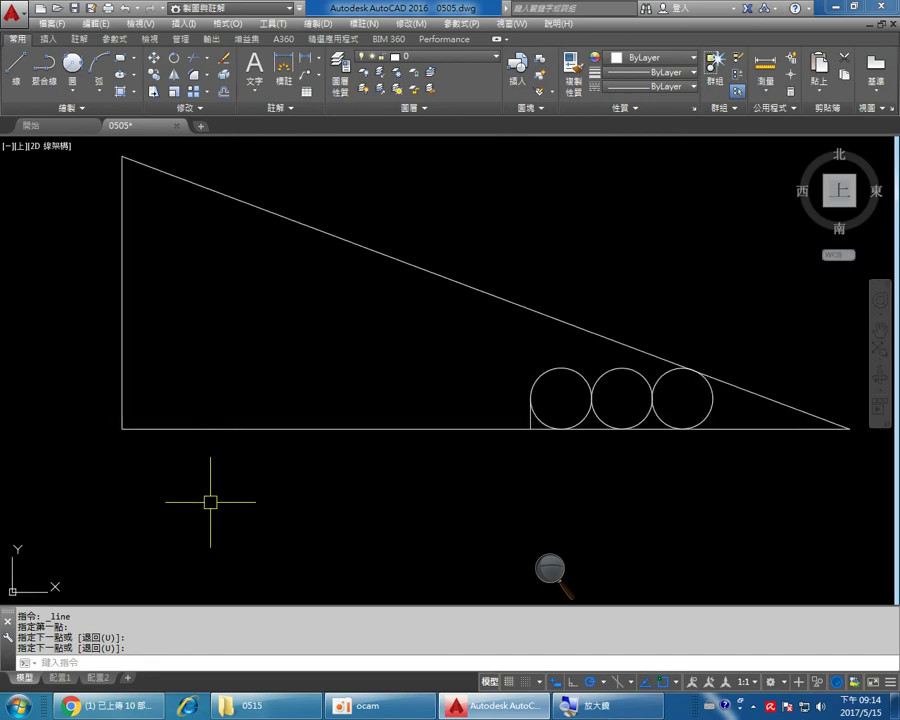
scroll(516, 461, "up", 4)
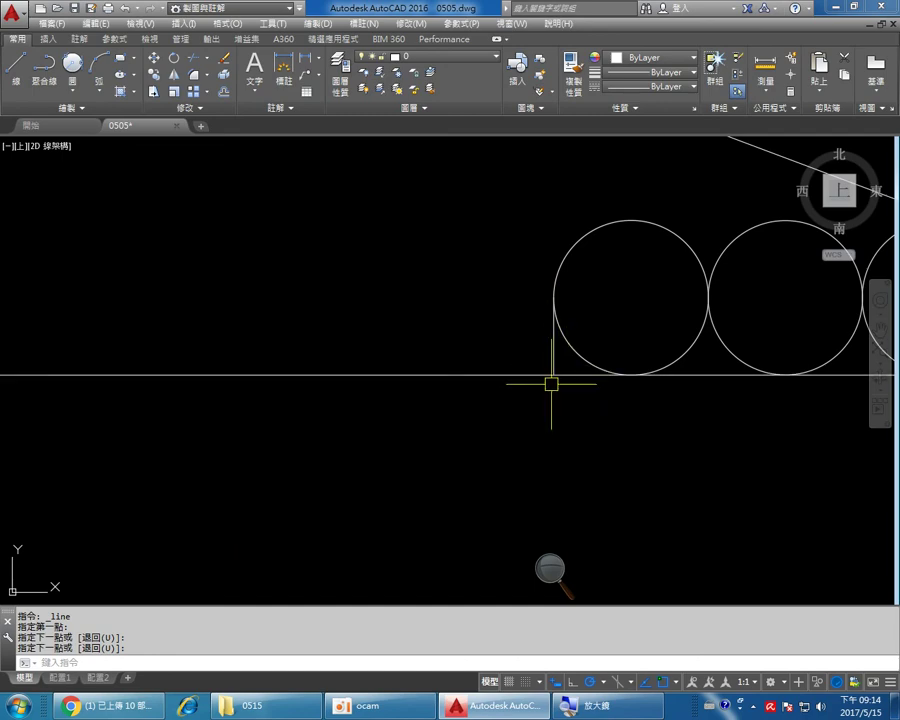
scroll(538, 448, "down", 2)
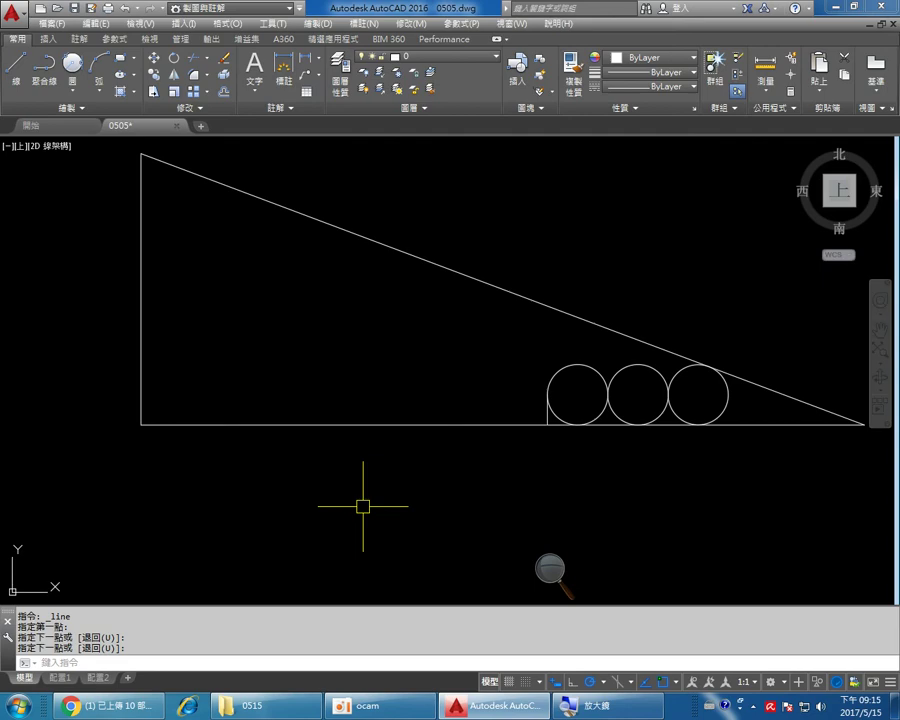
middle_click_drag(322, 392, 274, 392)
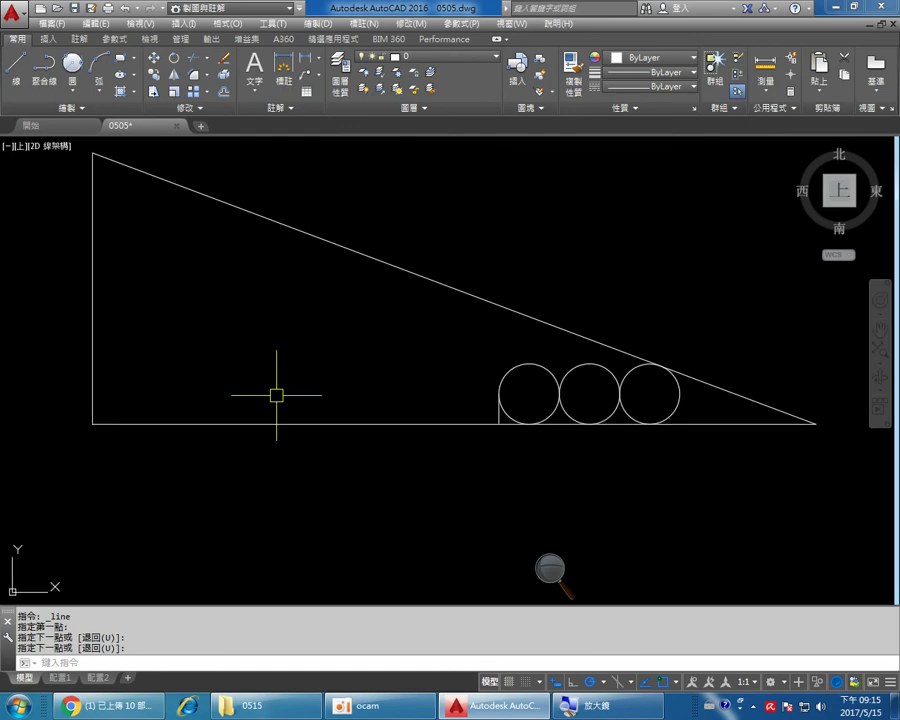